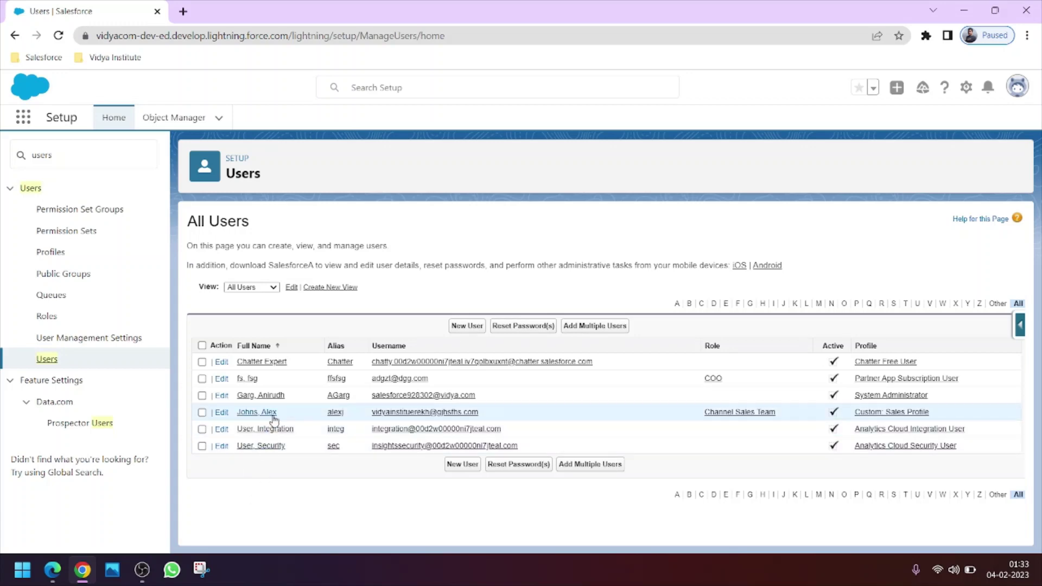
Check the sales user's session in Edge, and return to Chrome to check that user's assigned profile in the All Users list
left_click(52, 569)
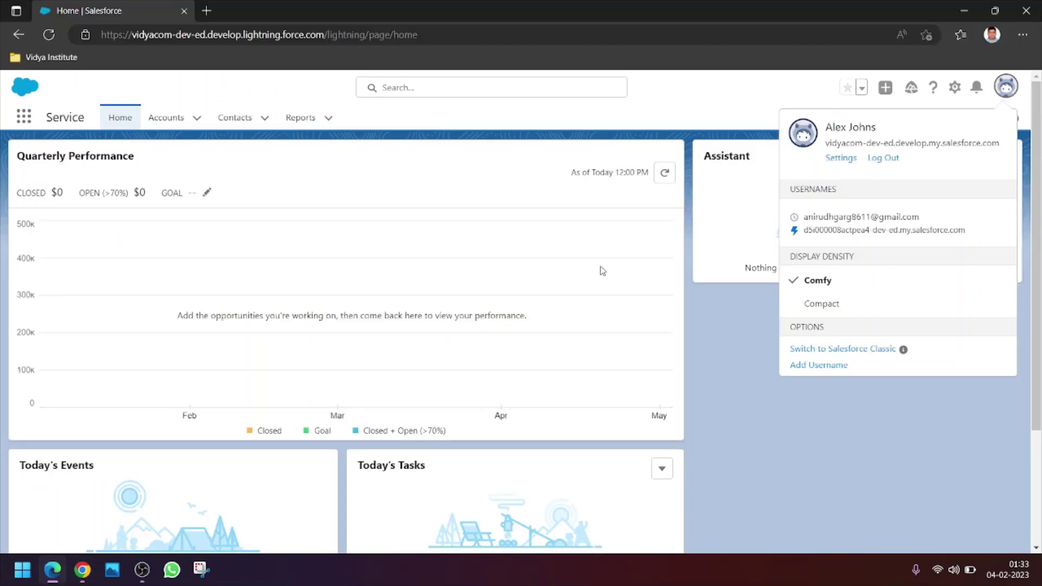
left_click(82, 569)
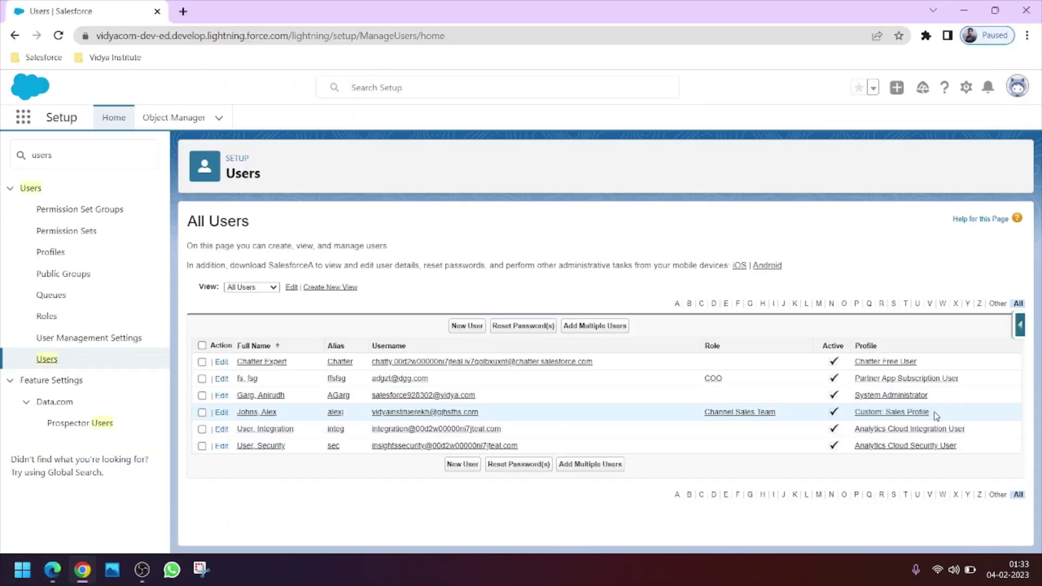
left_click_drag(936, 416, 893, 416)
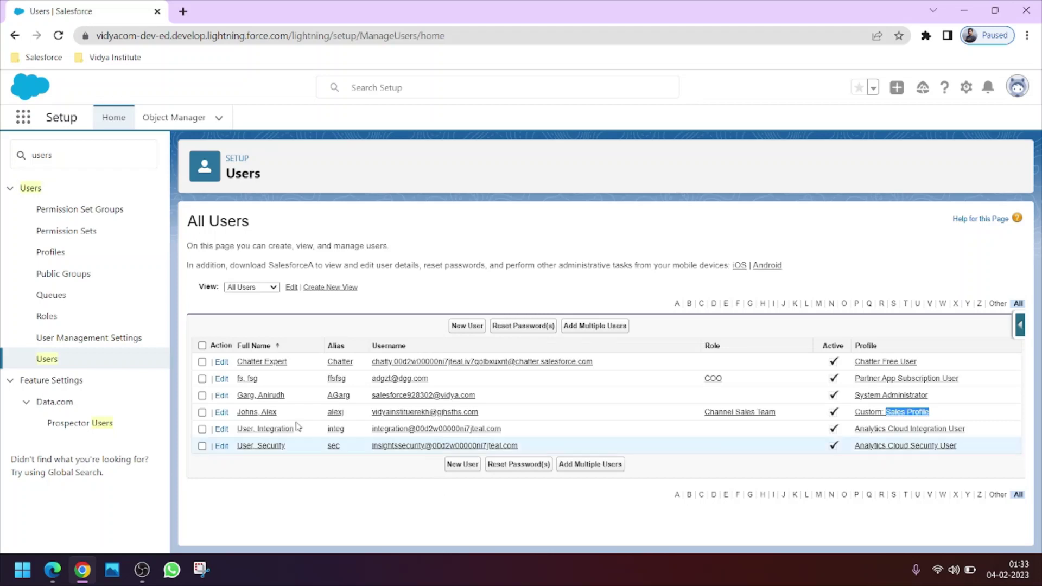
Search Setup for "profile" and open the Profiles page
double_click(9, 163)
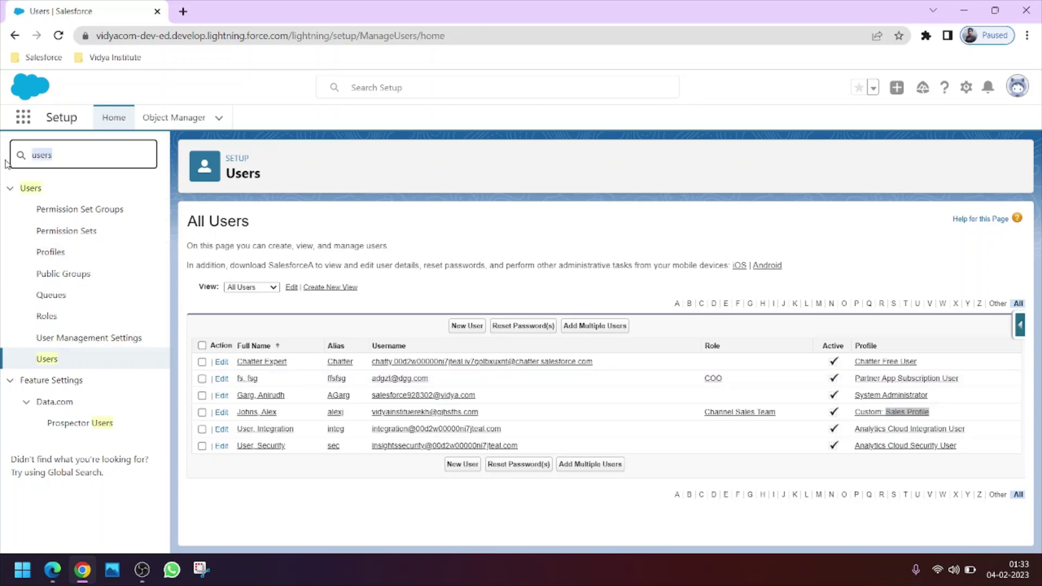
type("profile")
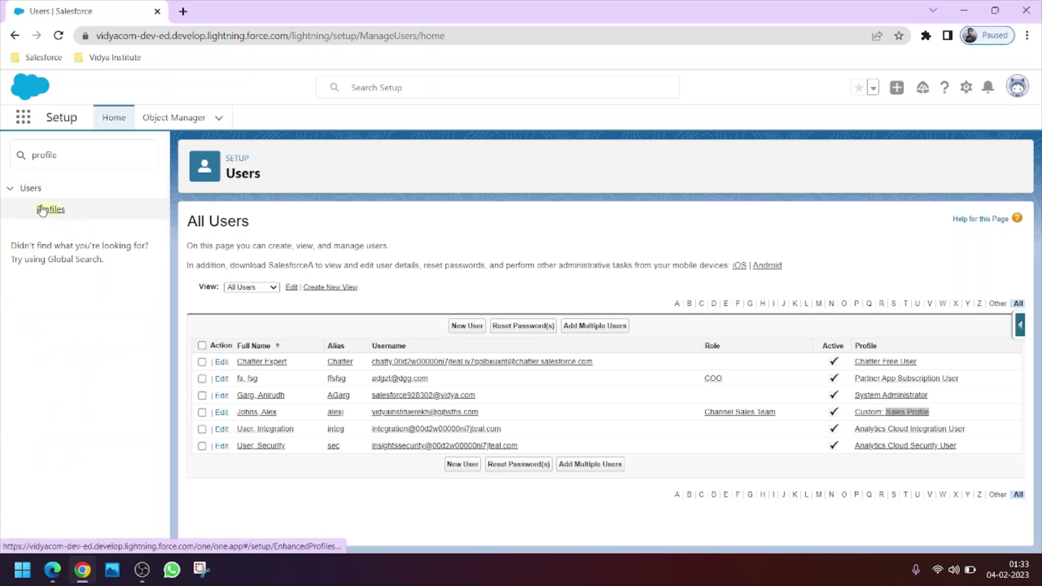
left_click(48, 211)
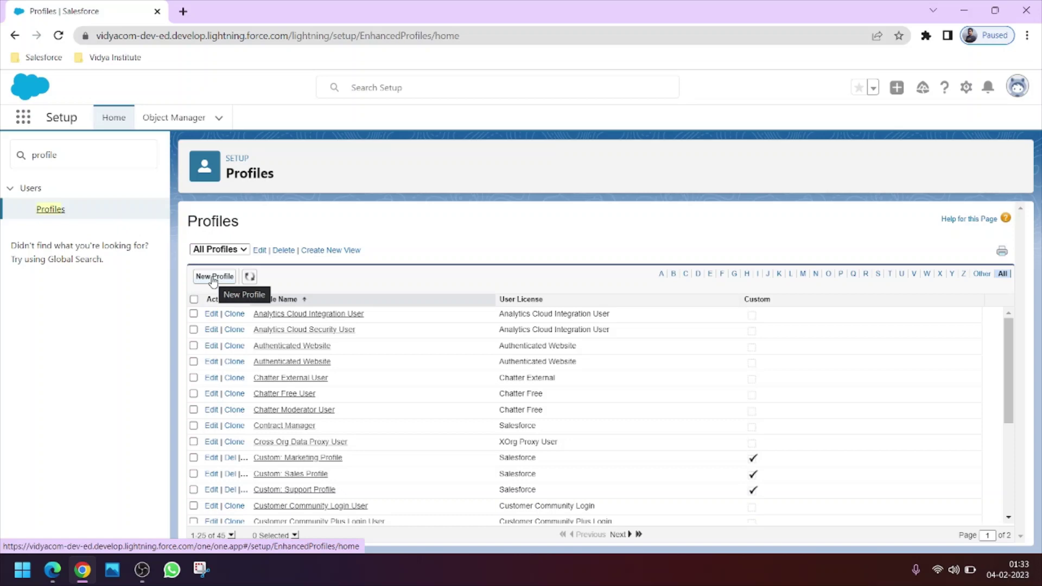
Create a new profile named "Marketing new" by cloning Custom: Marketing Profile, and save it
left_click(214, 278)
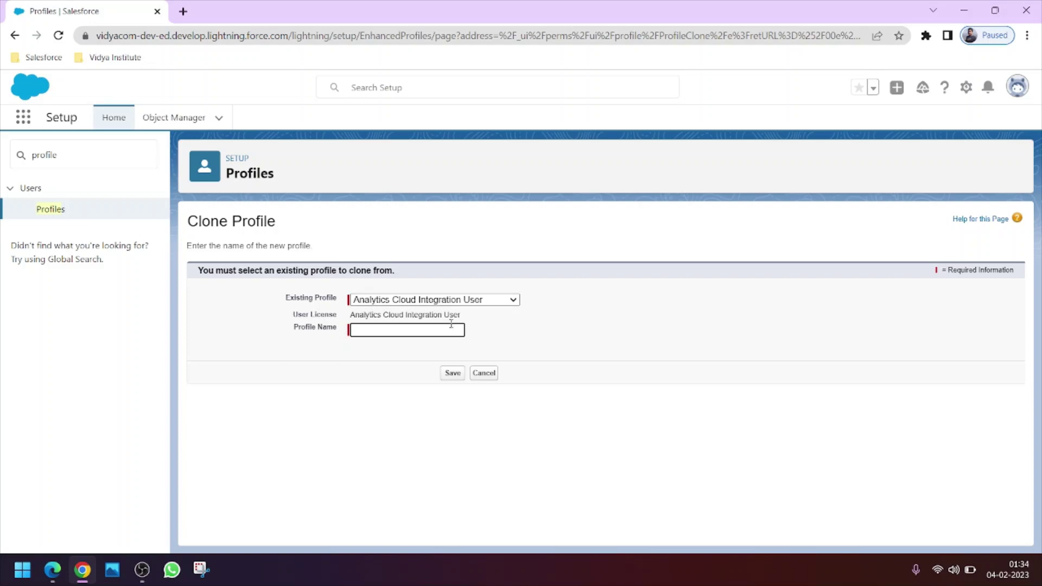
left_click(470, 300)
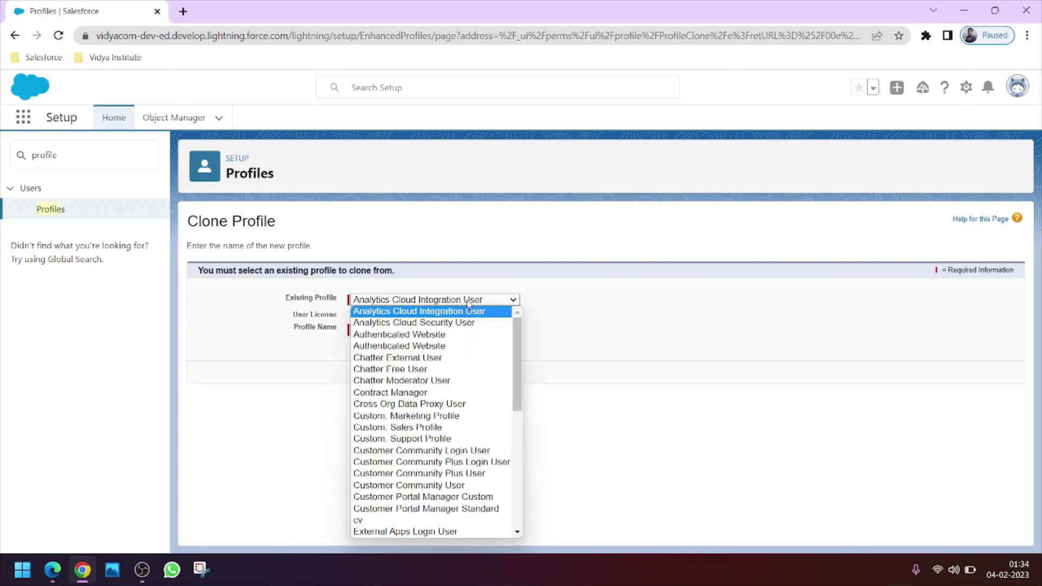
left_click(416, 369)
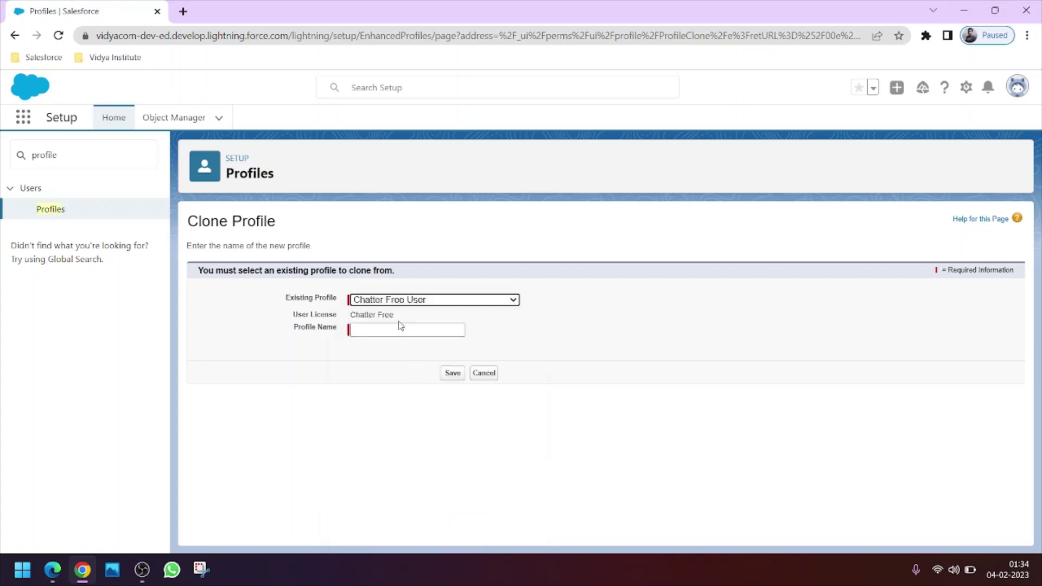
left_click(416, 300)
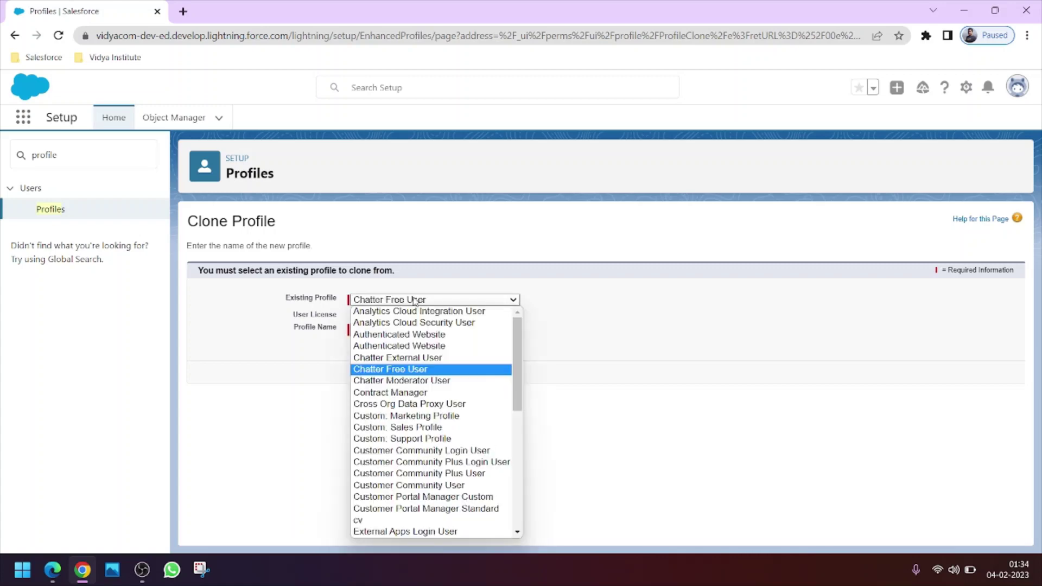
left_click(404, 415)
left_click(393, 333)
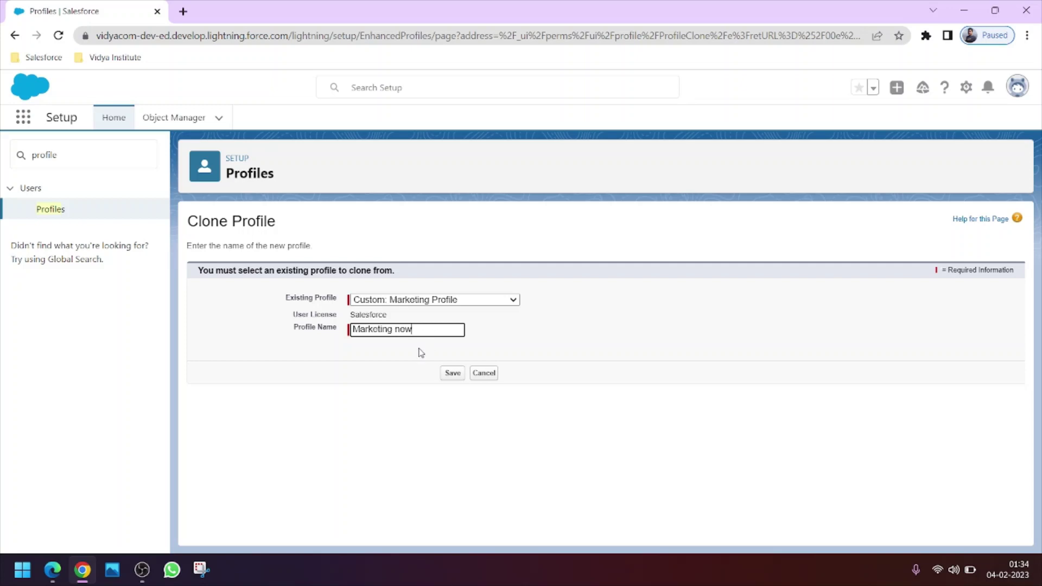
left_click(446, 375)
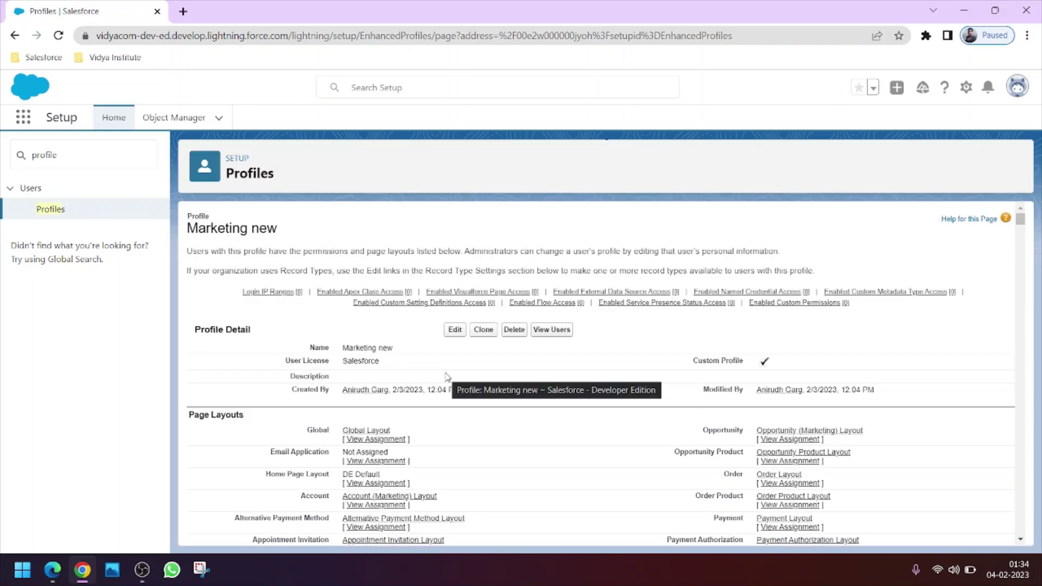
Review the page layout assignments of the Marketing new profile and open the profile for editing
mouse_move(371, 302)
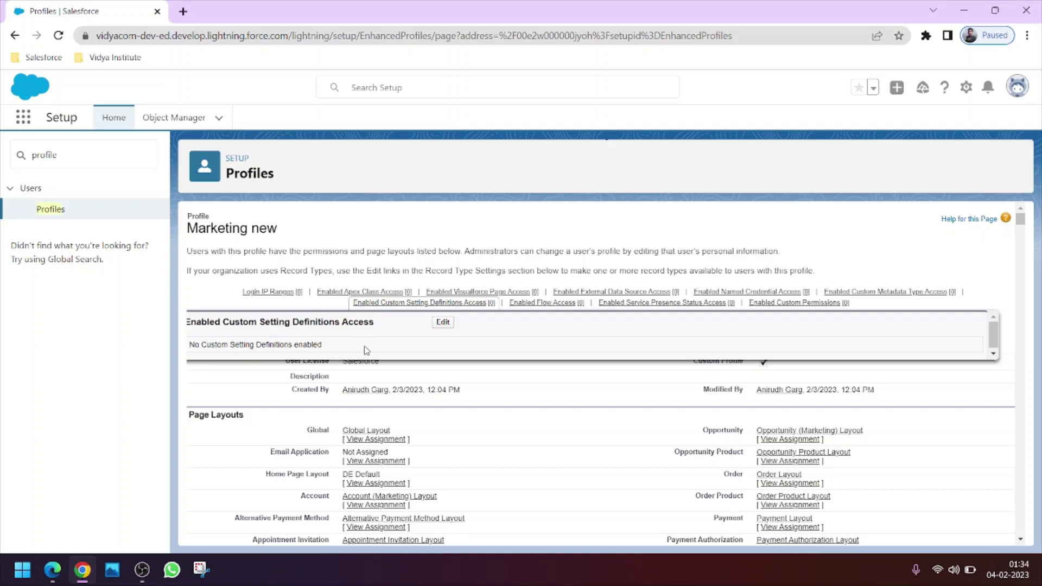
scroll(374, 380, "down", 15)
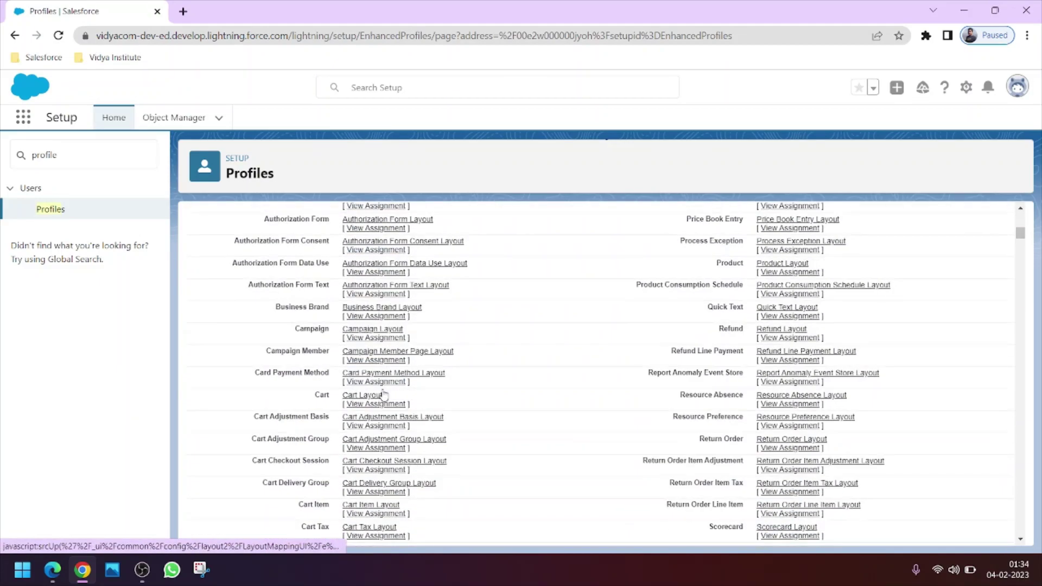
scroll(383, 395, "down", 10)
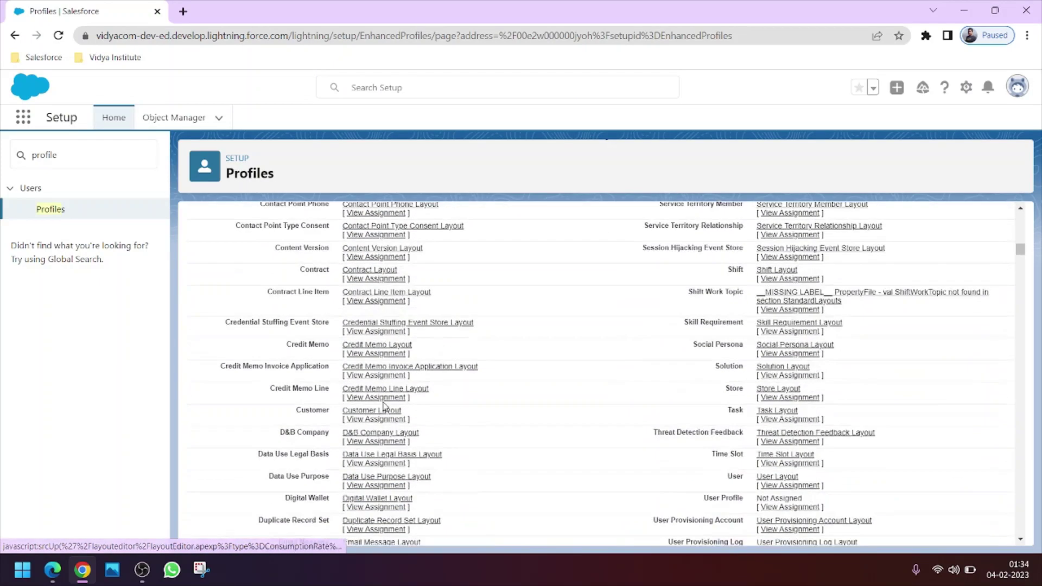
scroll(385, 407, "up", 11)
scroll(385, 407, "up", 5)
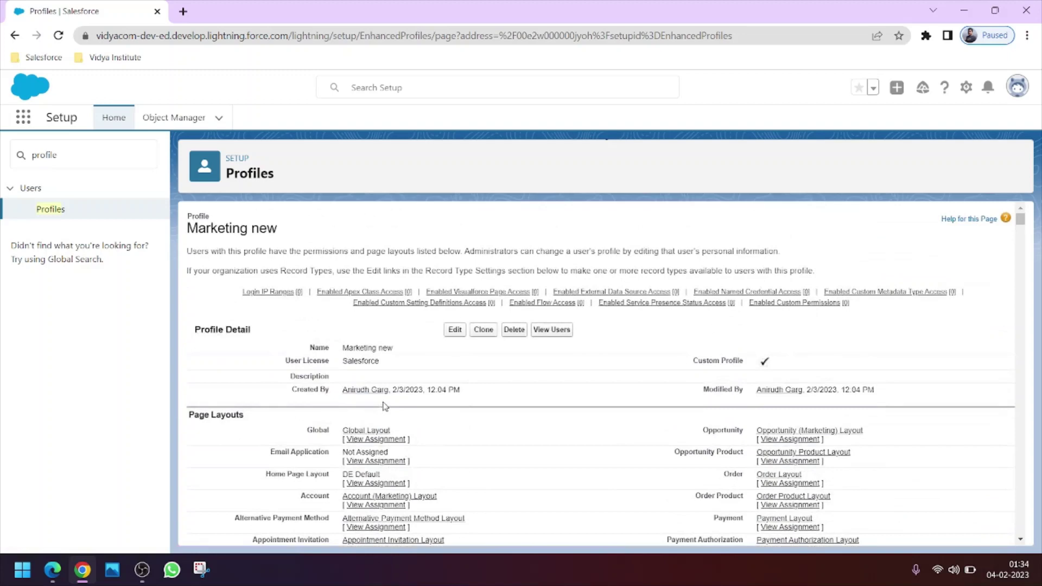
left_click(451, 328)
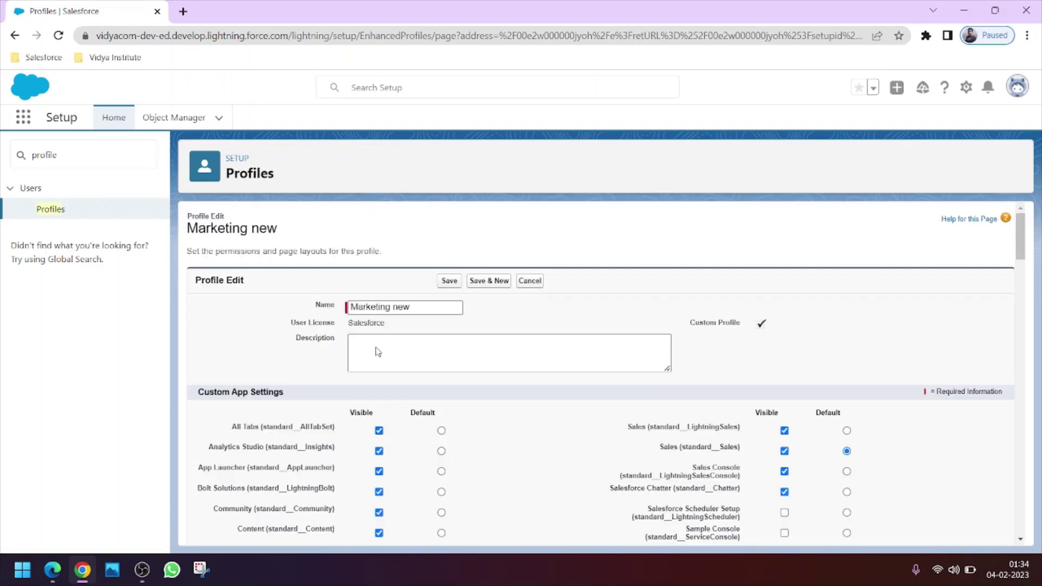
Set the Accounts tab to Default Off in the profile's tab settings and save the profile
scroll(364, 357, "down", 1)
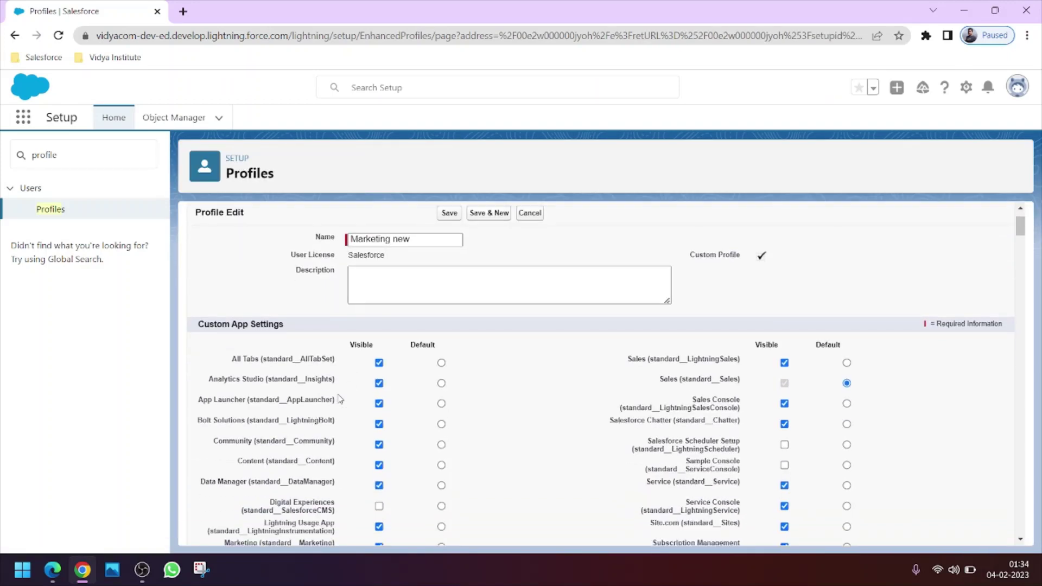
scroll(330, 404, "down", 5)
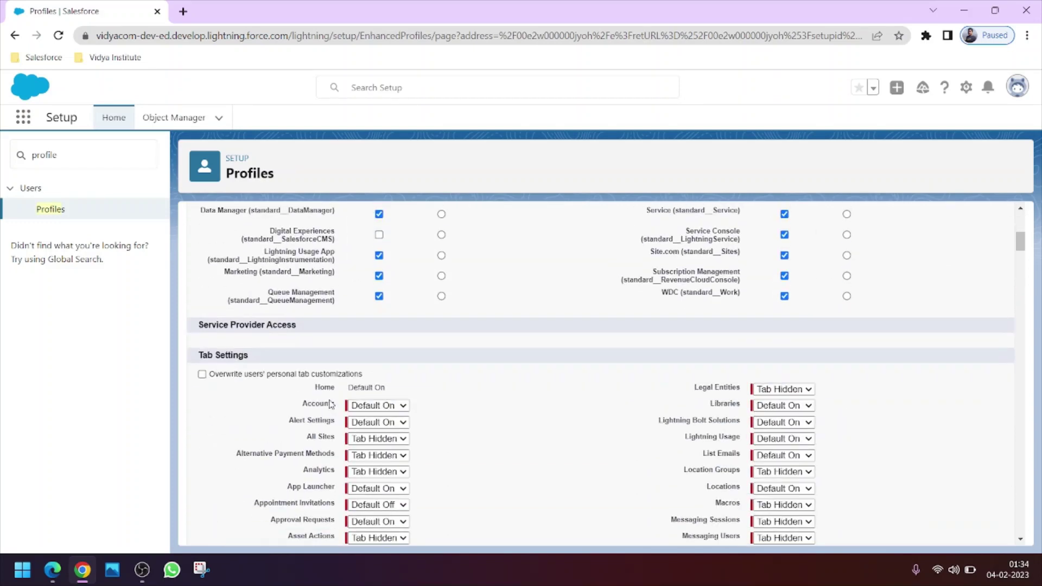
left_click(379, 407)
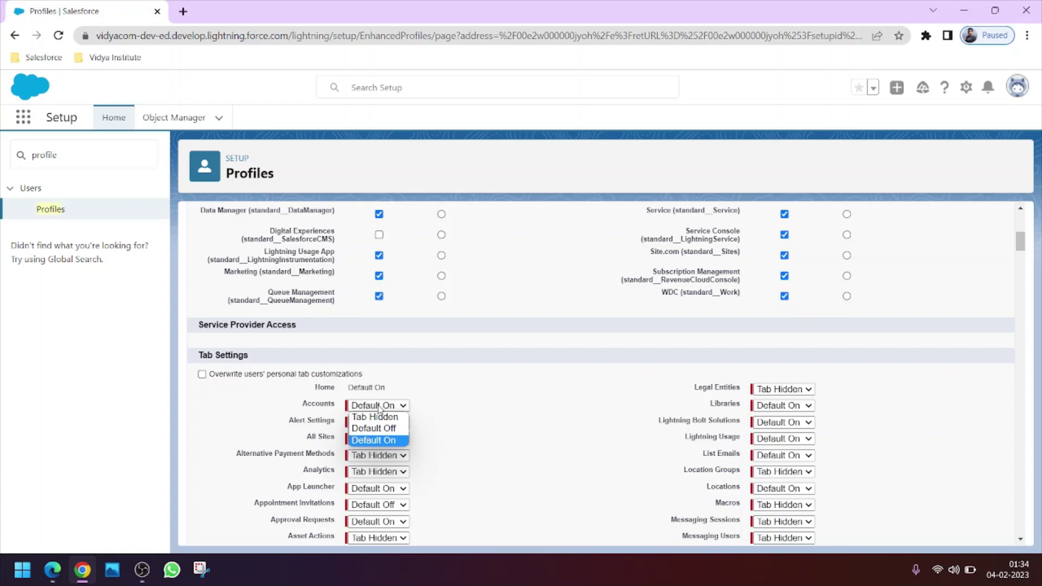
left_click(374, 429)
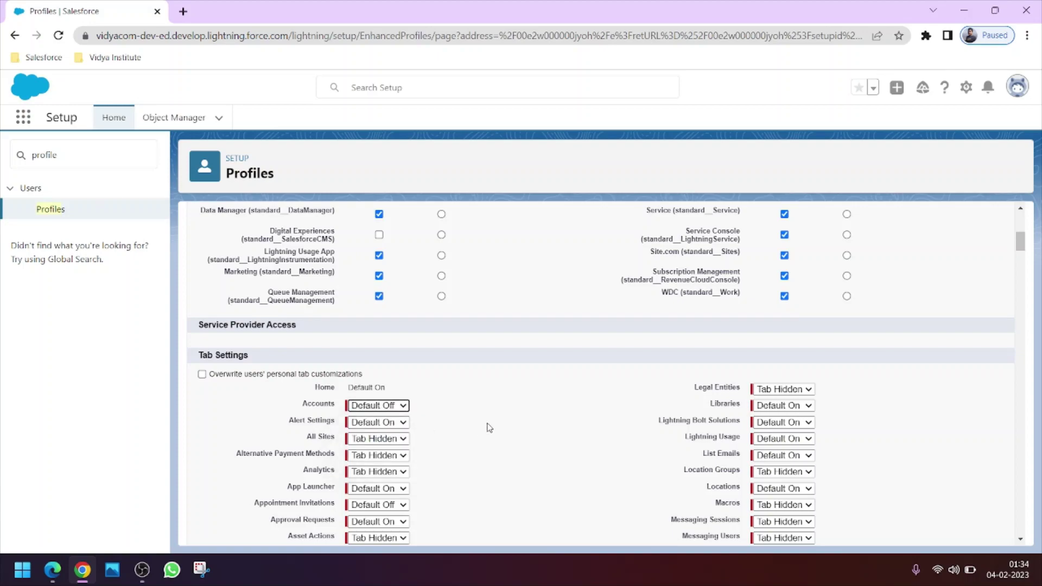
scroll(489, 427, "down", 1)
scroll(490, 428, "down", 12)
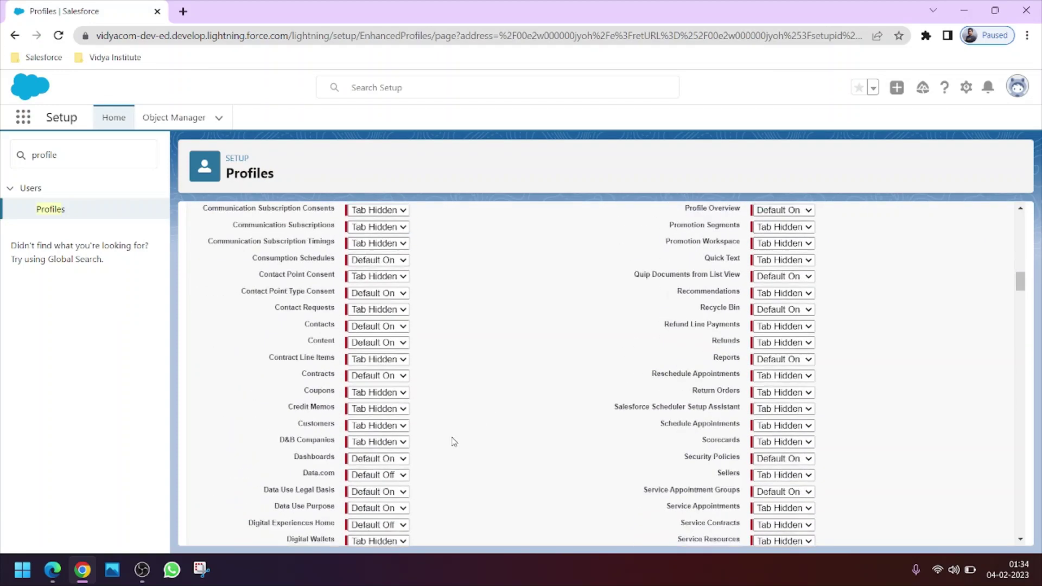
scroll(441, 438, "up", 20)
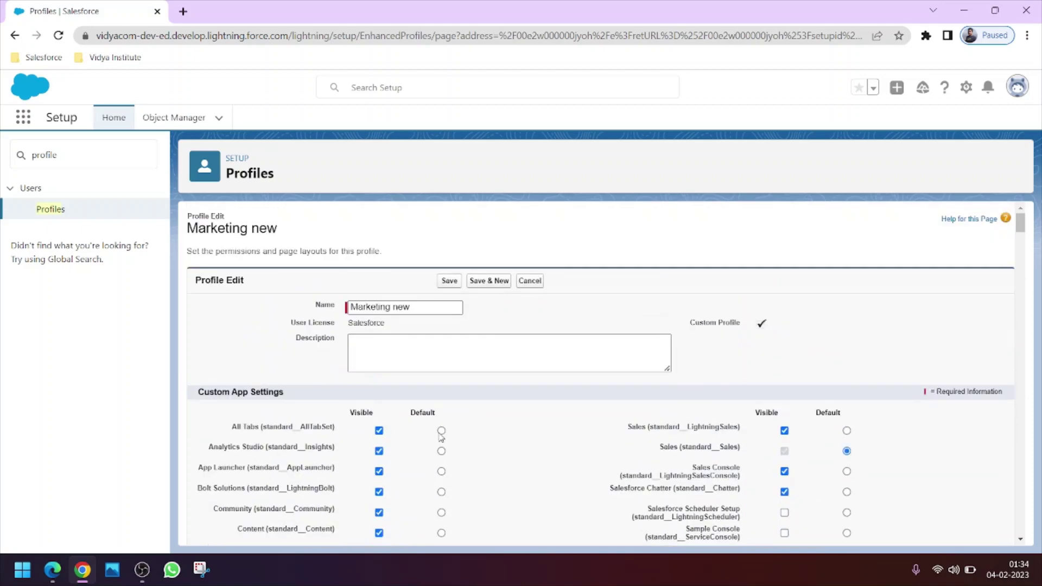
left_click(453, 280)
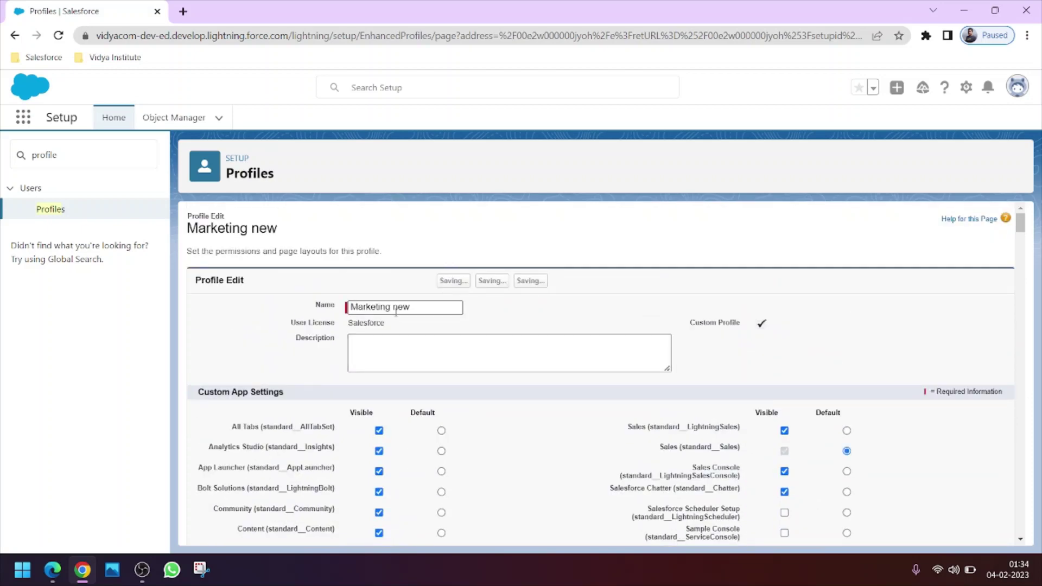
Switch to Edge, open a new contact form to check its Mobile field, and close the form without saving
left_click(54, 575)
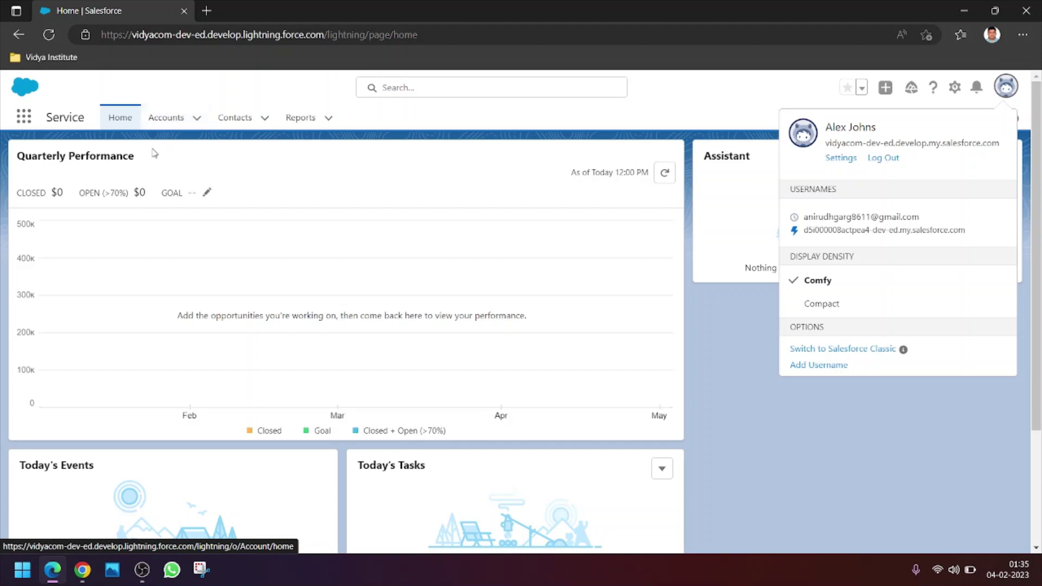
left_click(233, 126)
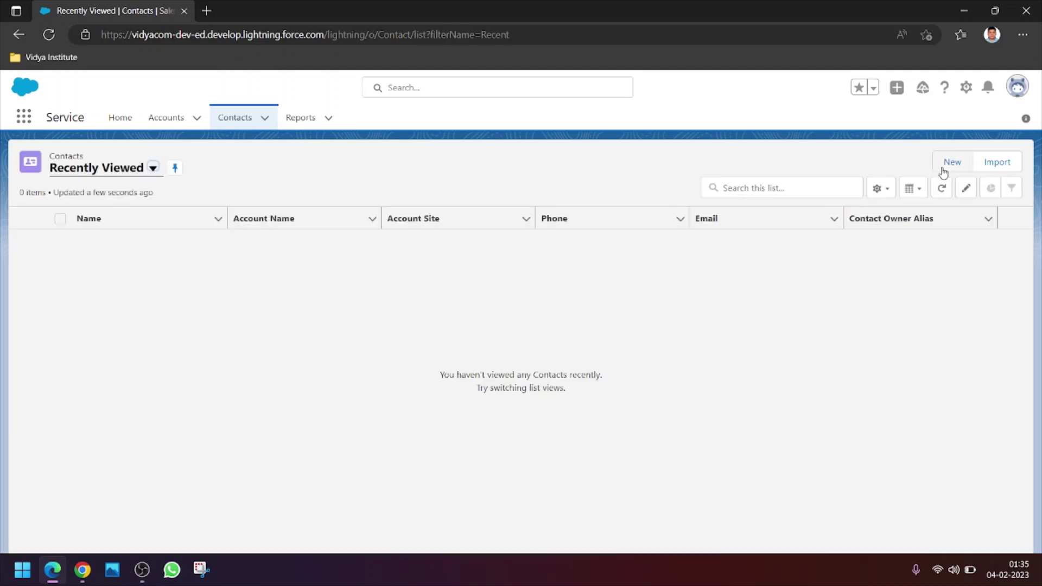
left_click(868, 164)
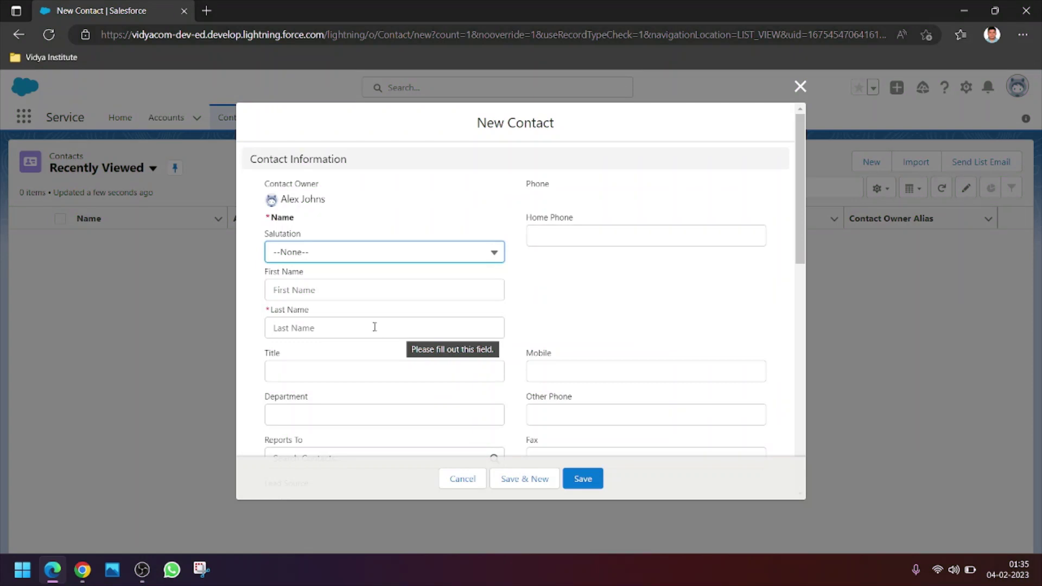
left_click(314, 278)
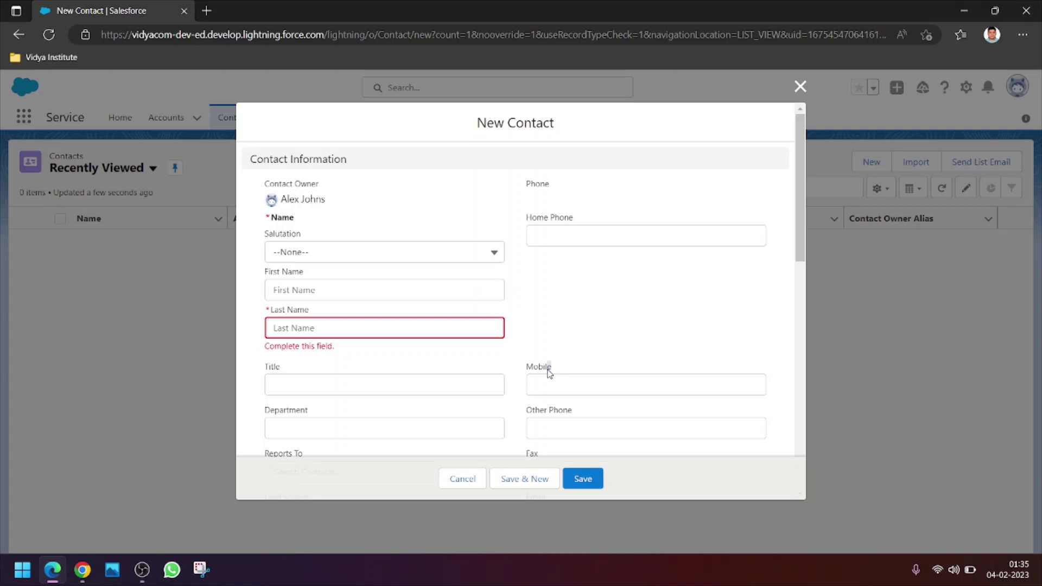
left_click_drag(552, 372, 525, 370)
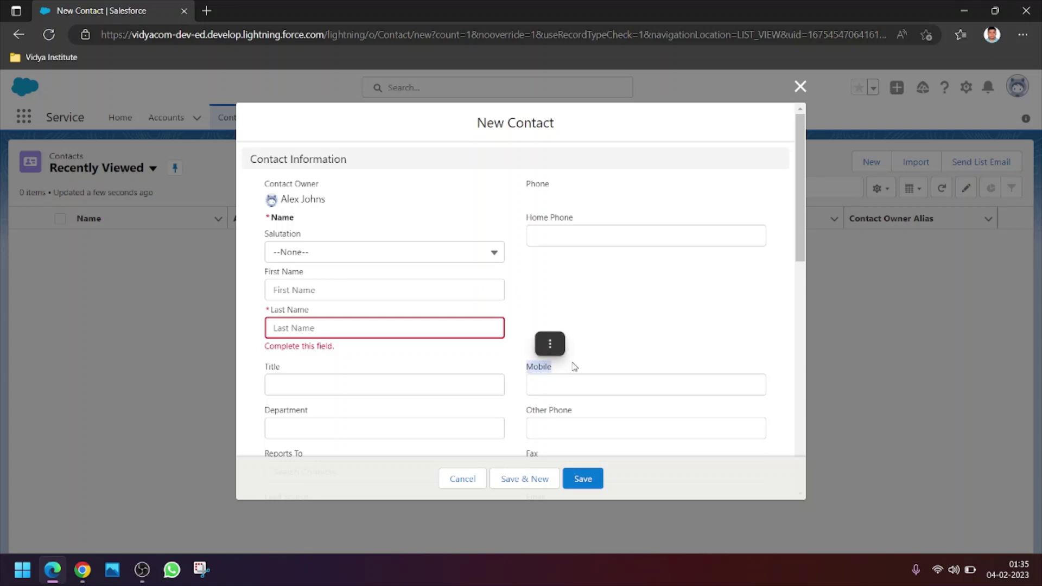
left_click(800, 86)
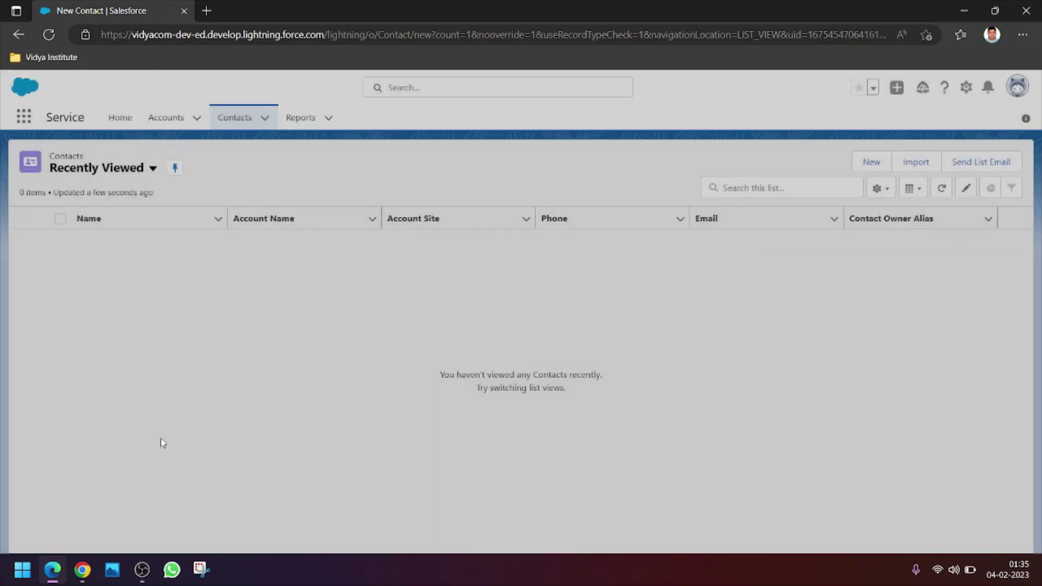
Switch to Chrome and open the Contact field-level security of the Marketing new profile for editing
left_click(90, 557)
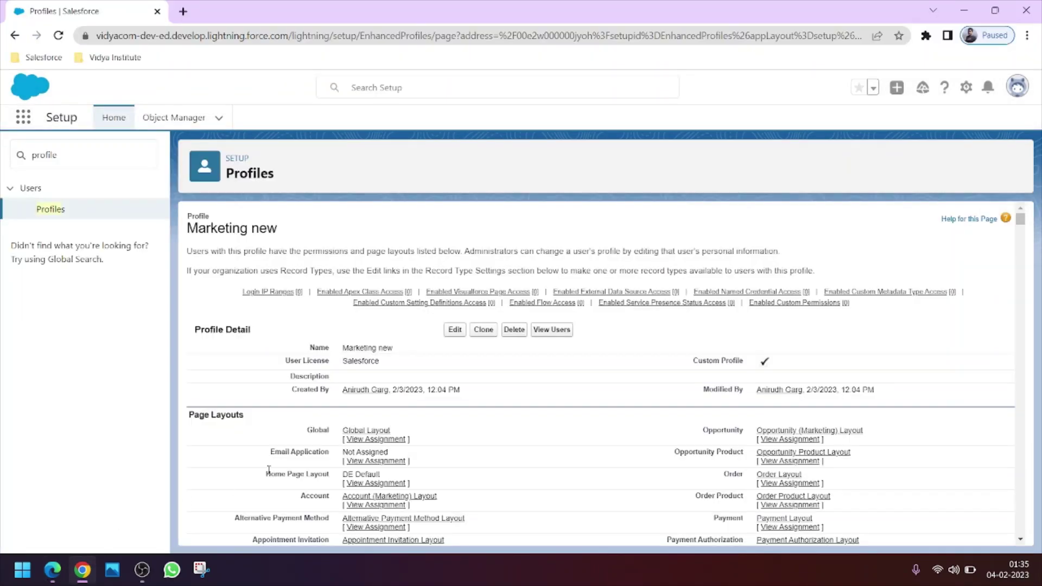
scroll(275, 464, "down", 8)
scroll(288, 461, "up", 6)
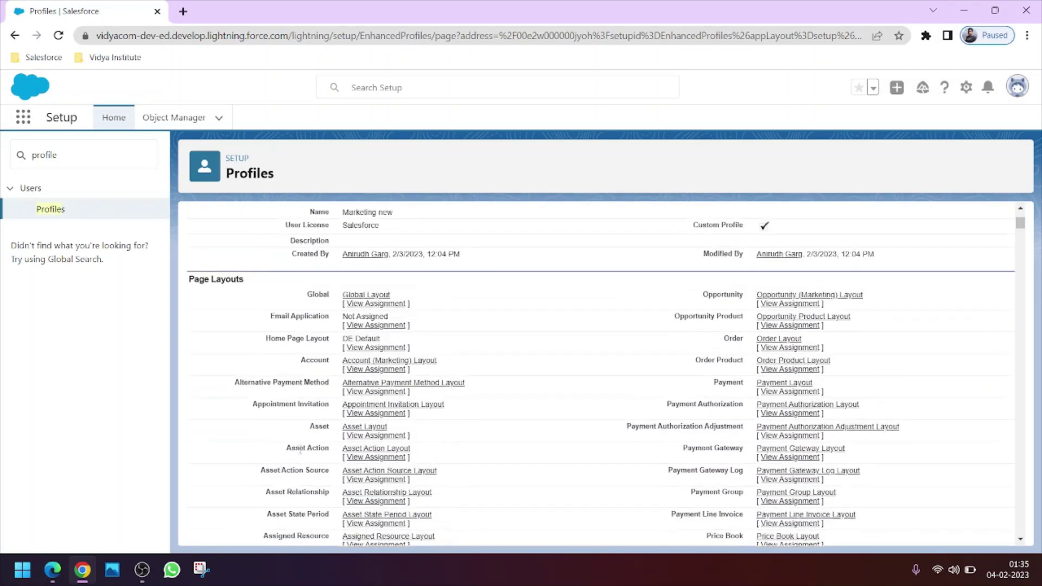
scroll(299, 458, "down", 10)
scroll(300, 458, "down", 12)
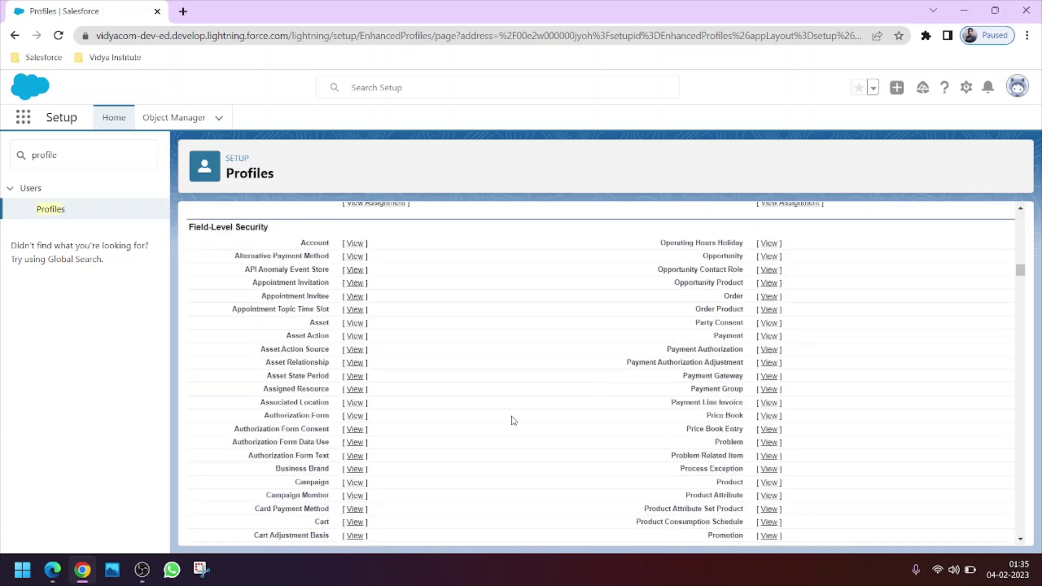
scroll(313, 445, "down", 3)
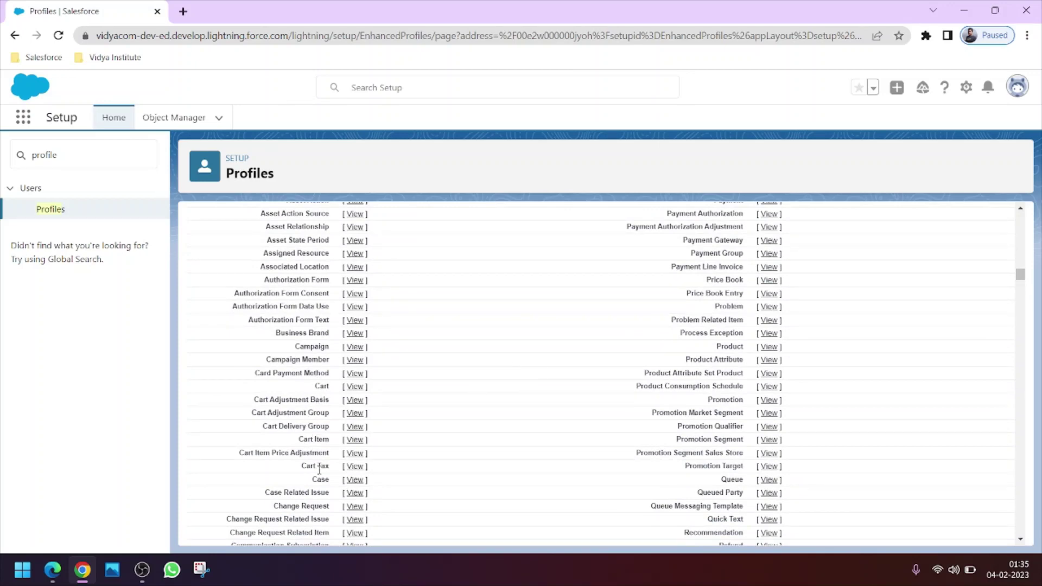
scroll(353, 475, "down", 3)
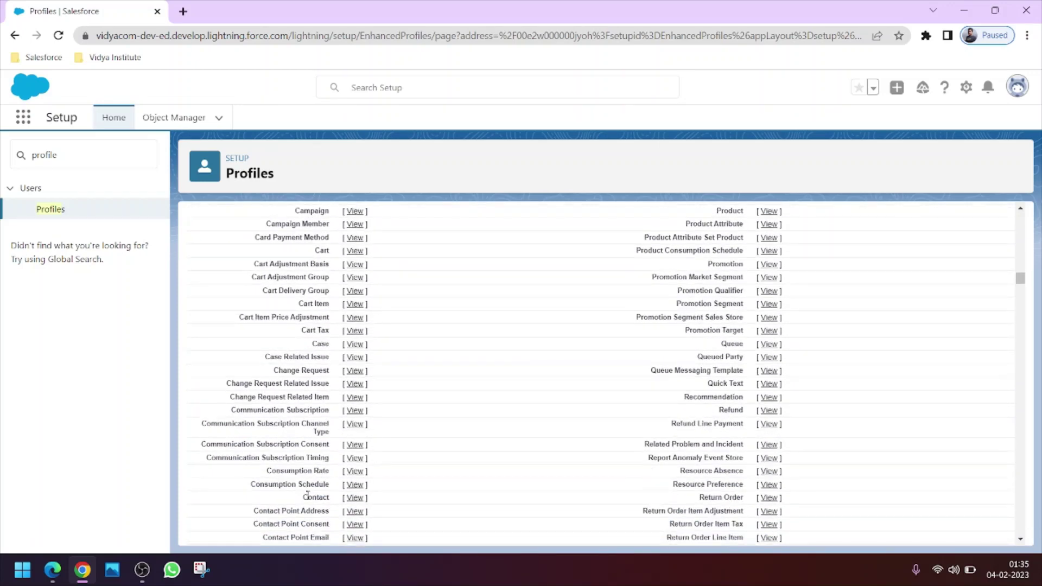
scroll(307, 495, "down", 1)
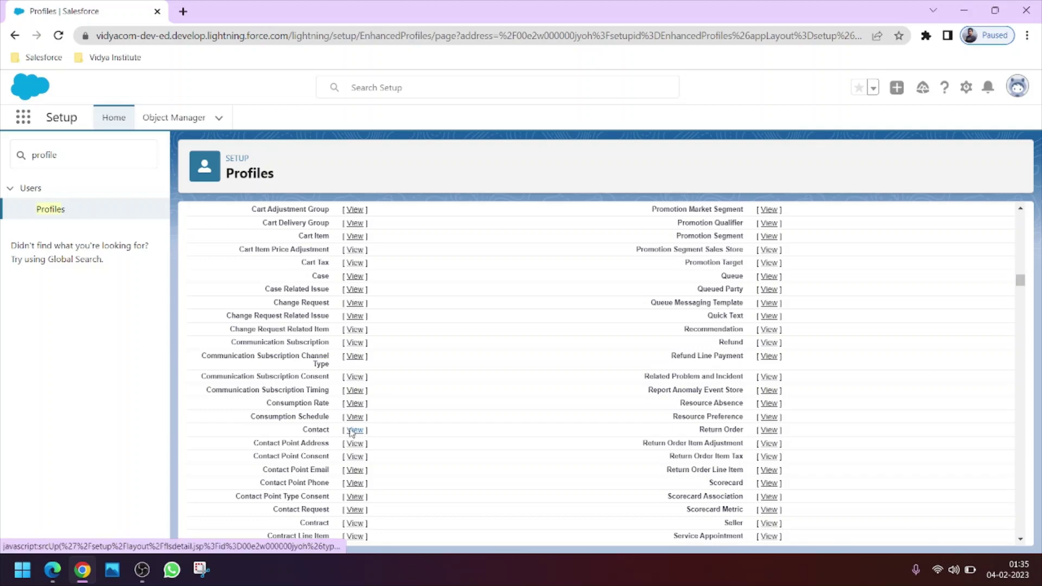
left_click(353, 431)
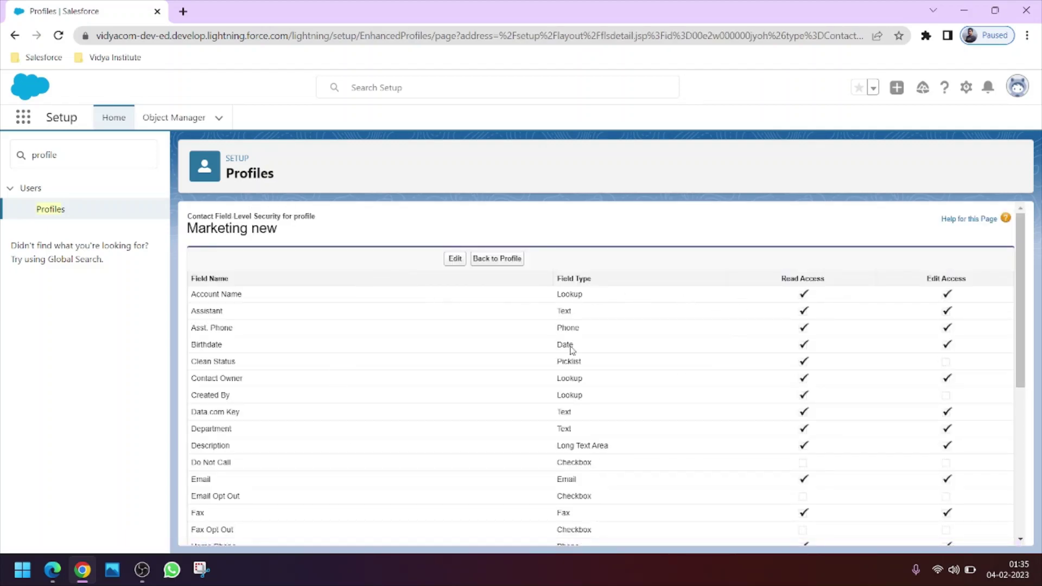
left_click(456, 259)
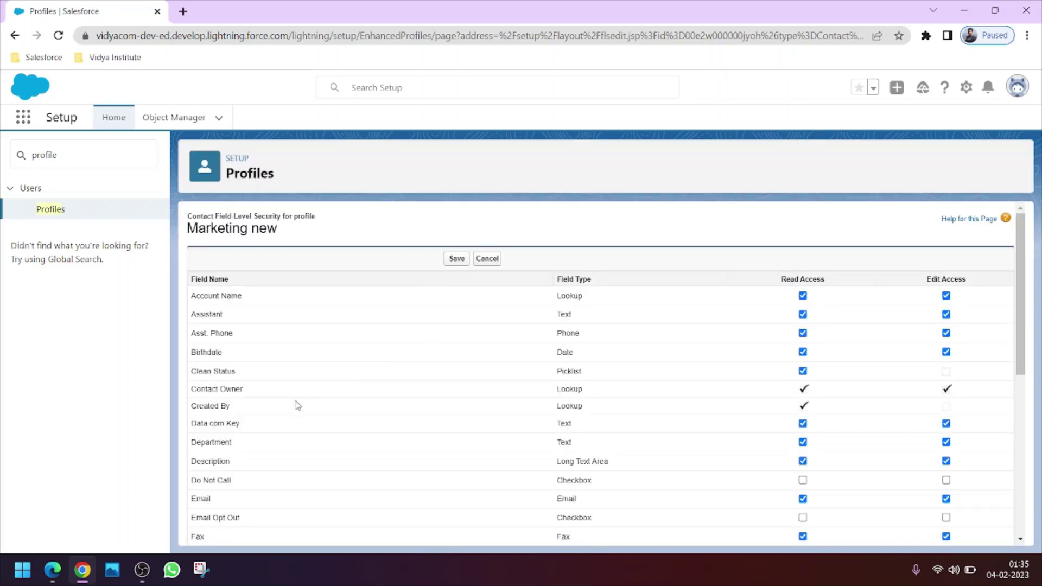
scroll(288, 416, "down", 3)
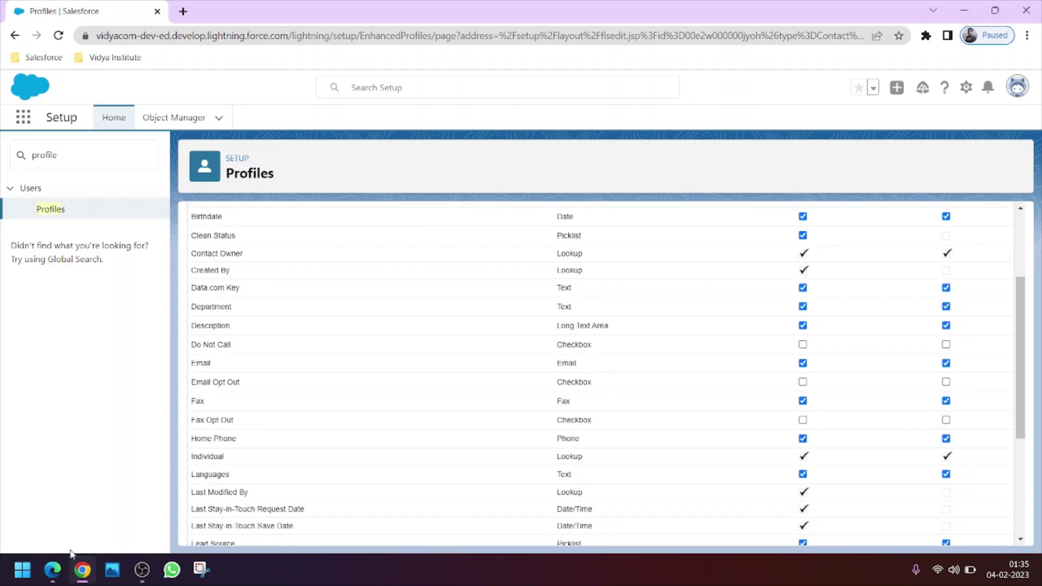
Switch to Edge and open a new contact form to check its Mobile field
left_click(53, 570)
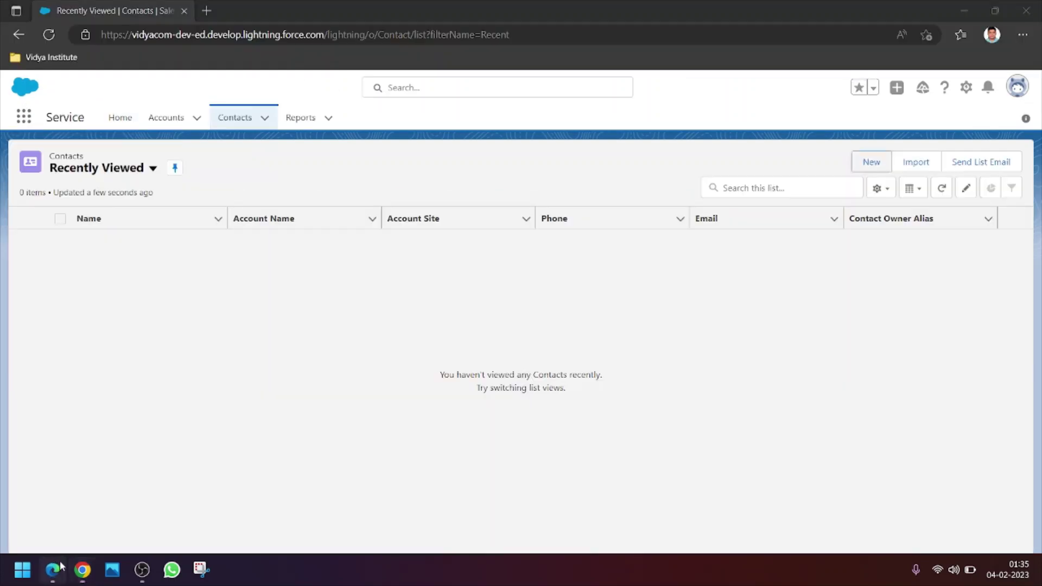
left_click(868, 162)
scroll(576, 402, "down", 1)
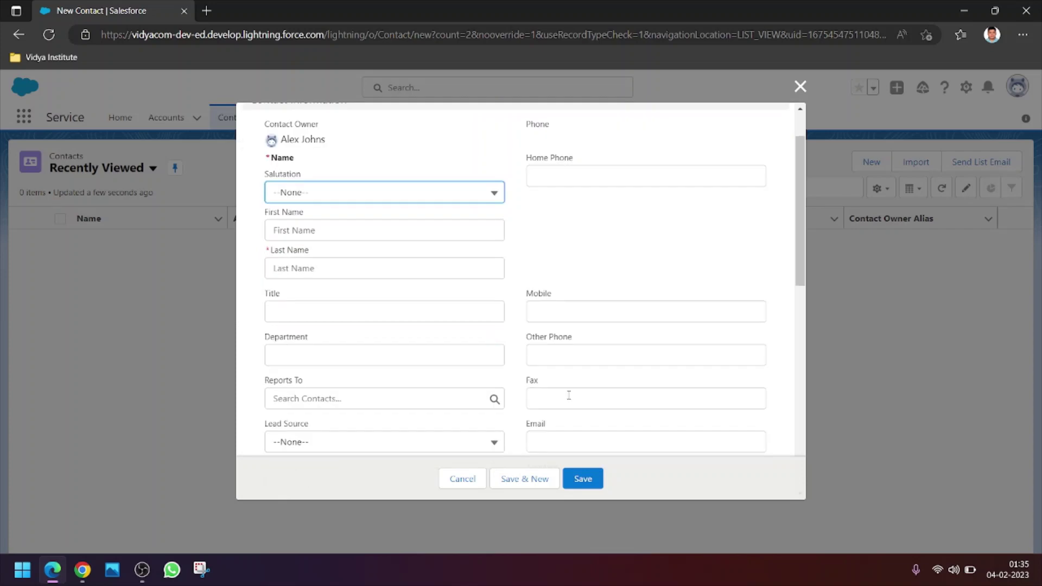
Switch to Chrome, remove Read and Edit Access from the Contact Mobile field for the Marketing new profile, and save
left_click(82, 570)
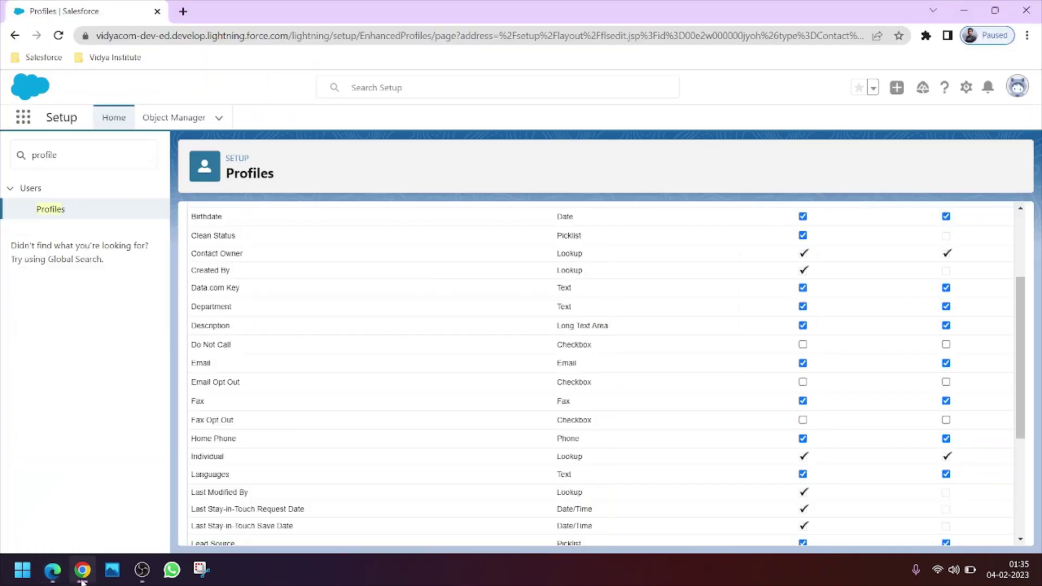
scroll(215, 426, "down", 4)
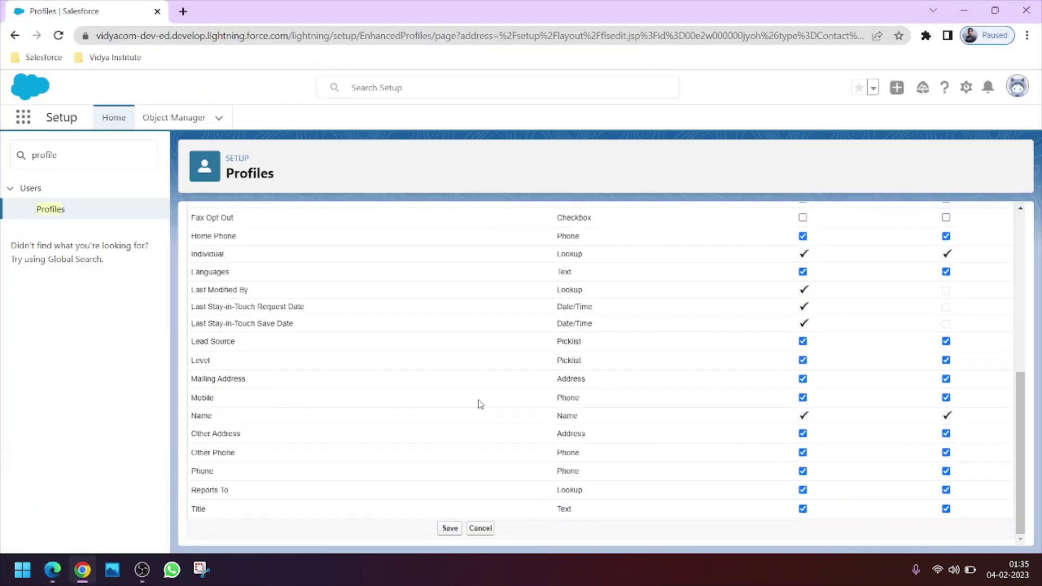
left_click(803, 398)
left_click(945, 398)
scroll(935, 401, "up", 5)
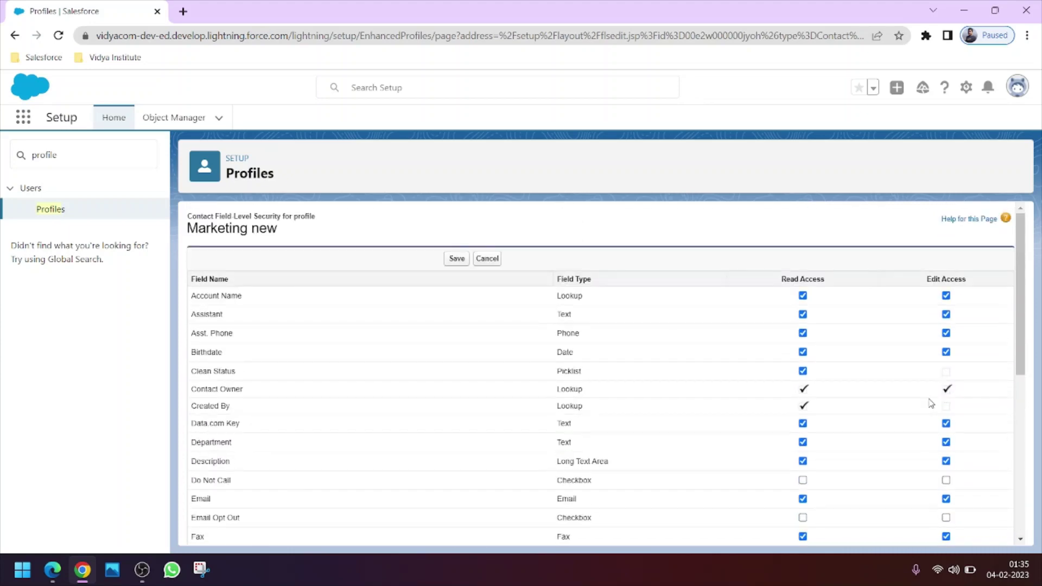
left_click_drag(832, 283, 780, 280)
left_click(456, 259)
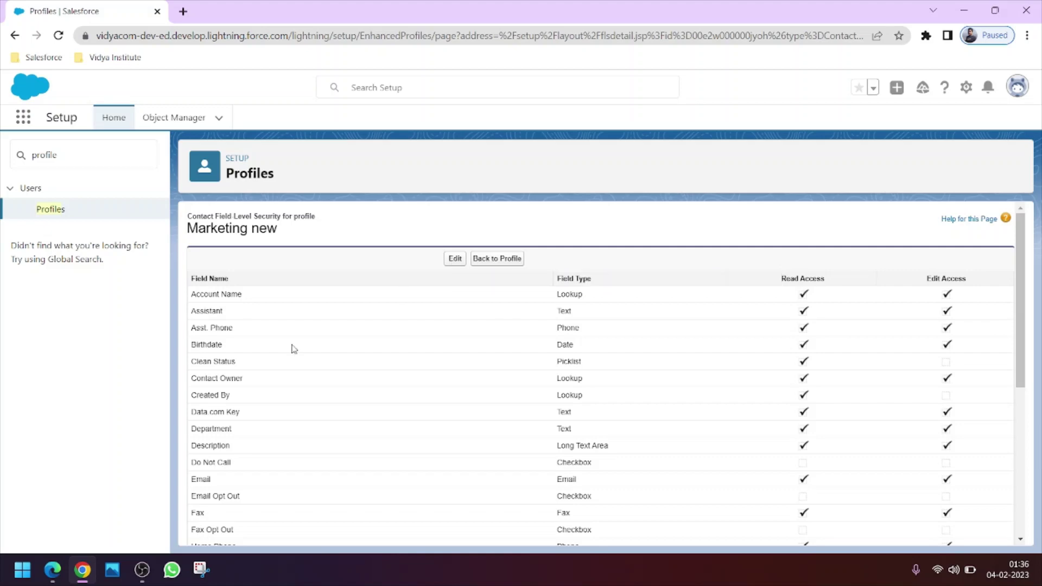
Switch to Edge and close the new contact form without saving
left_click(52, 570)
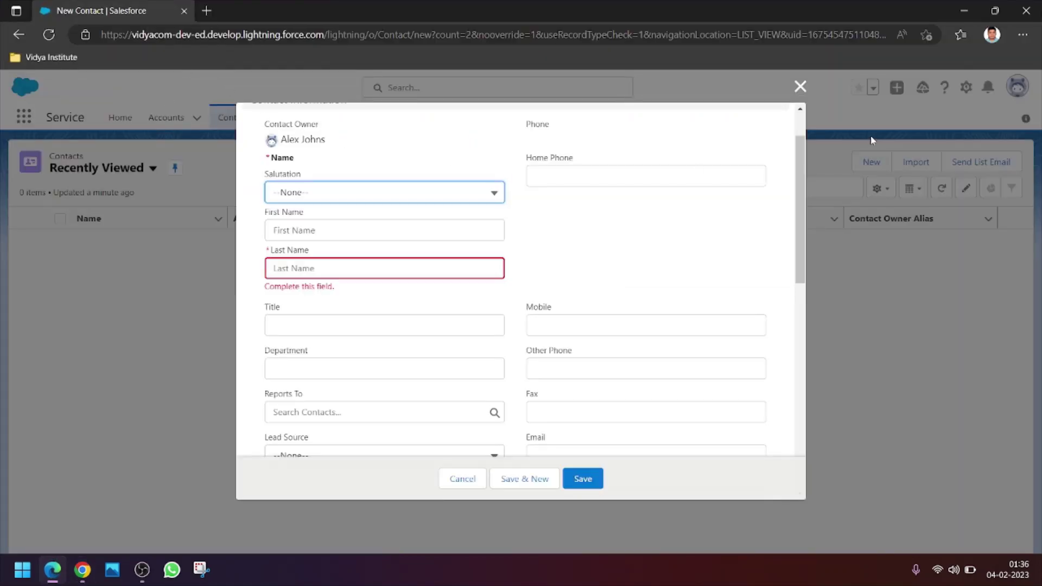
left_click(801, 88)
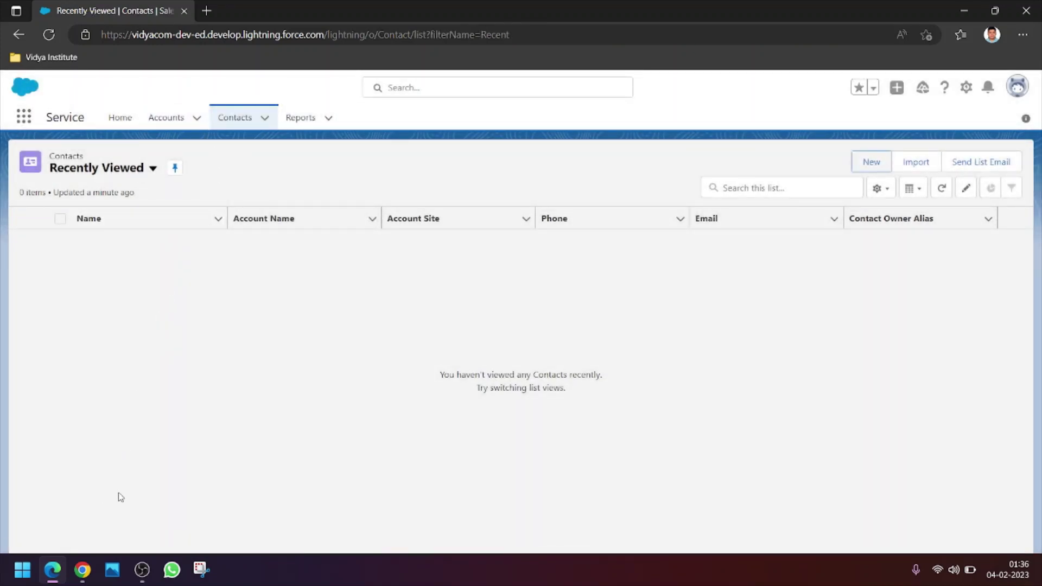
Switch to Chrome, open the Users list in Setup, and check which account is logged in
left_click(81, 568)
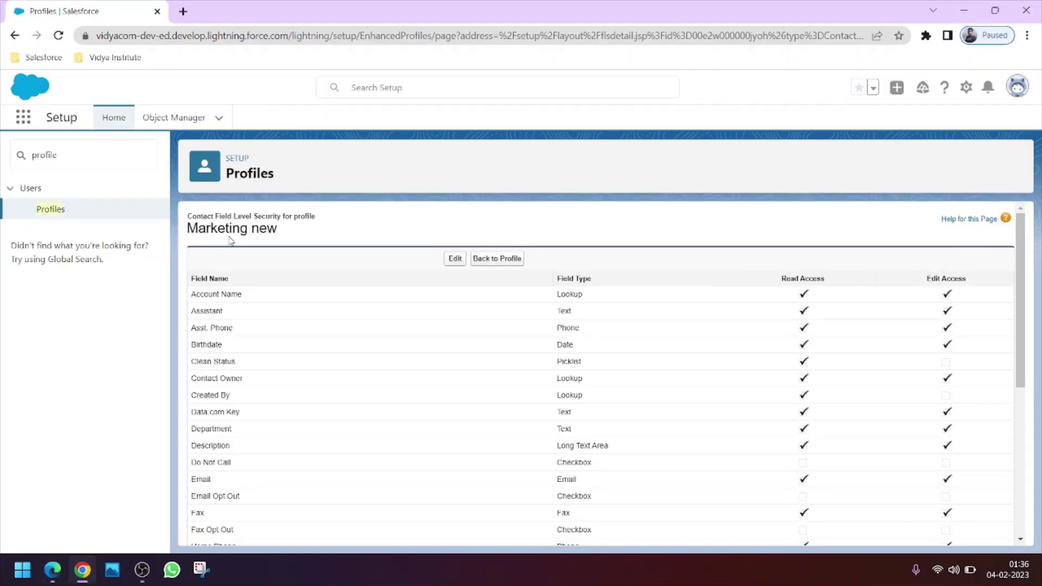
left_click_drag(93, 150, 9, 161)
type("use")
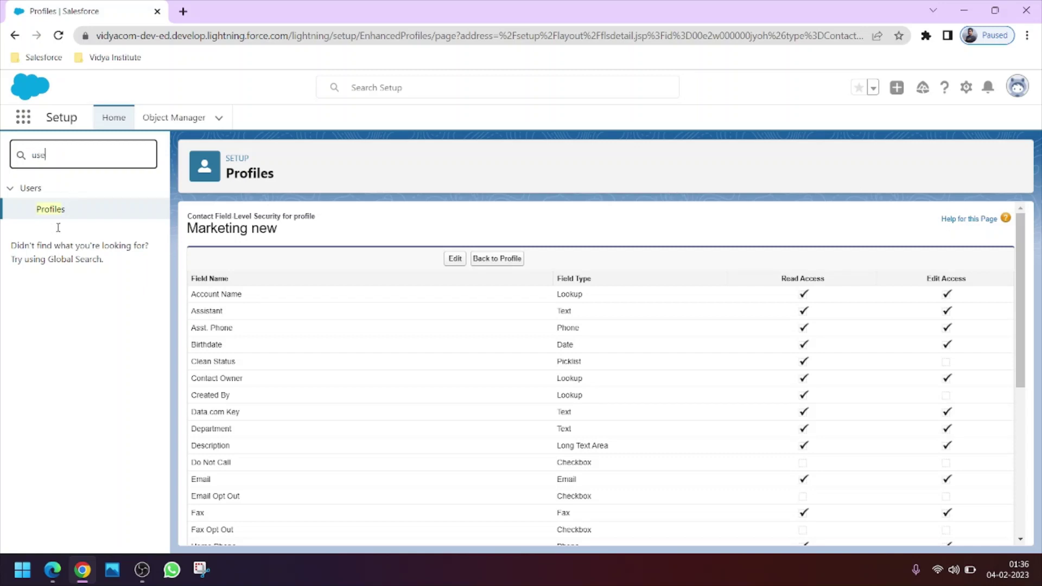
type("rs")
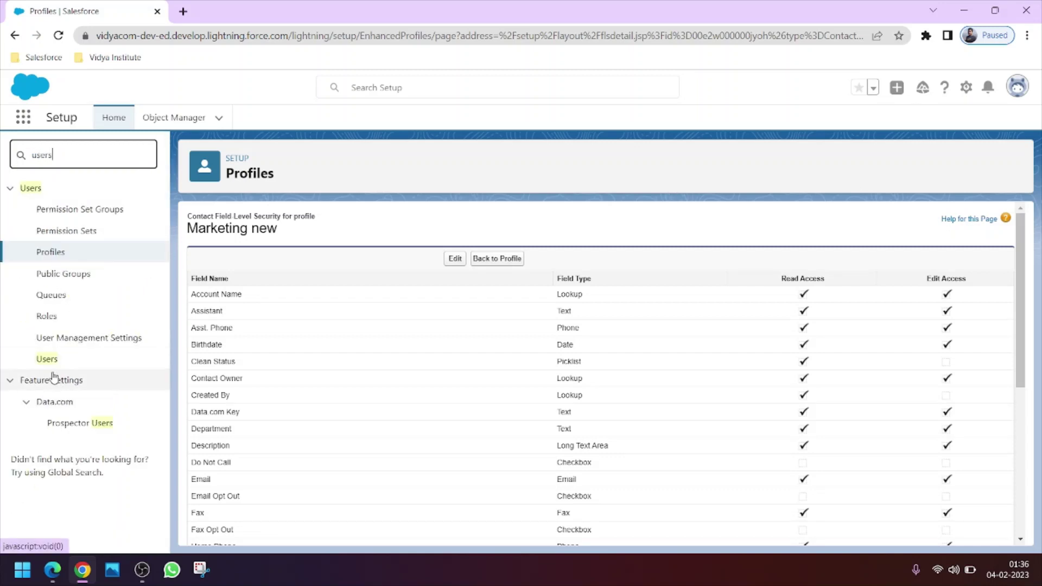
left_click(46, 361)
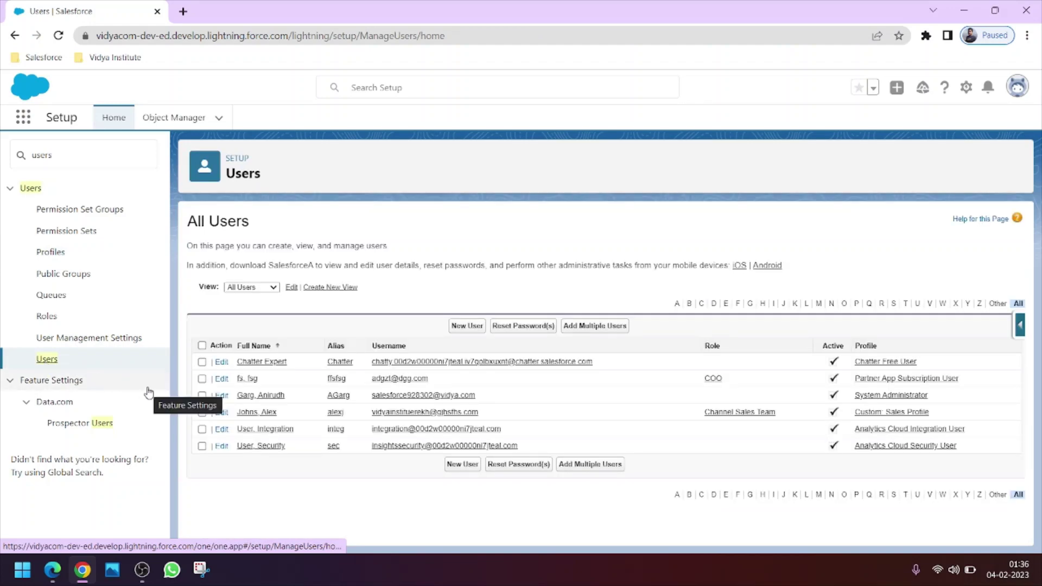
left_click(1018, 93)
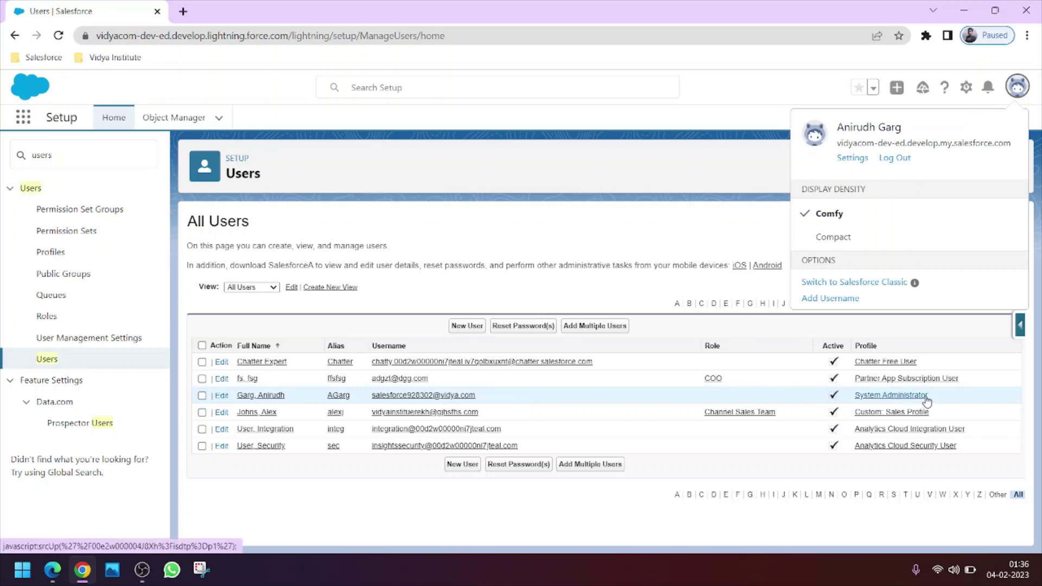
left_click(1015, 91)
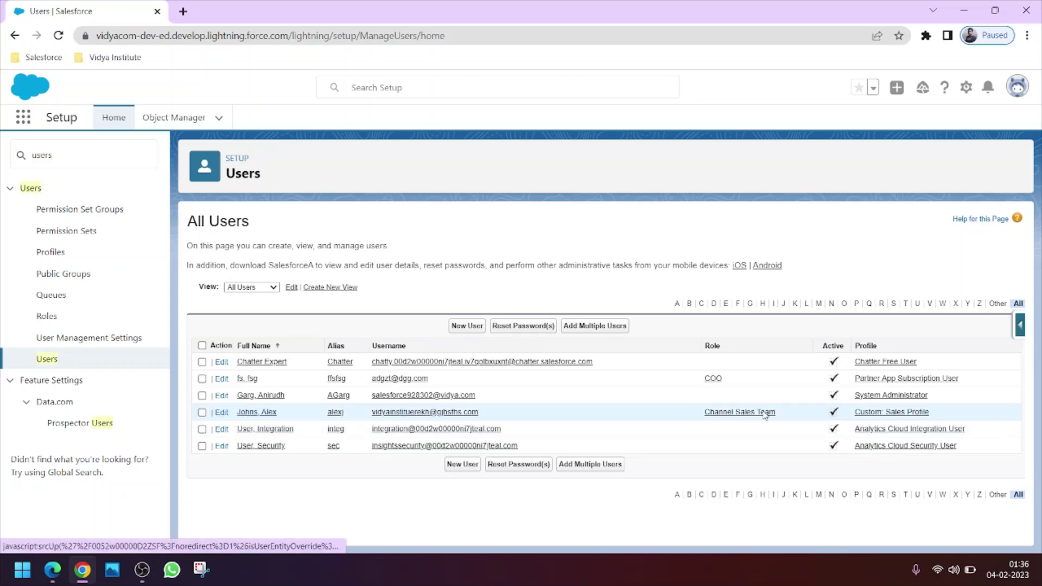
Edit the Channel Sales Team user, keep the Salesforce user license, assign the Marketing new profile, and save the user
left_click(222, 413)
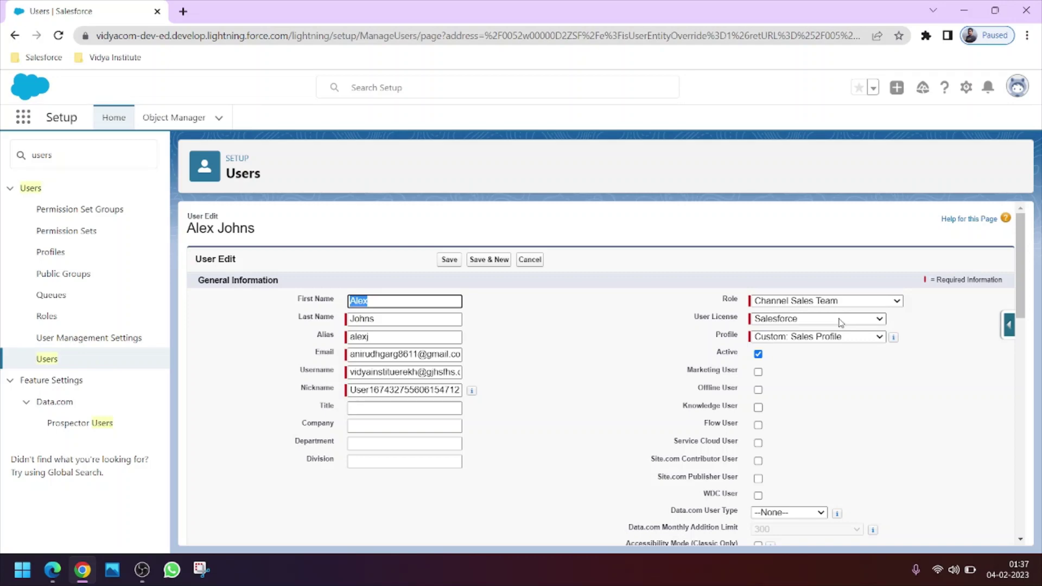
left_click(802, 319)
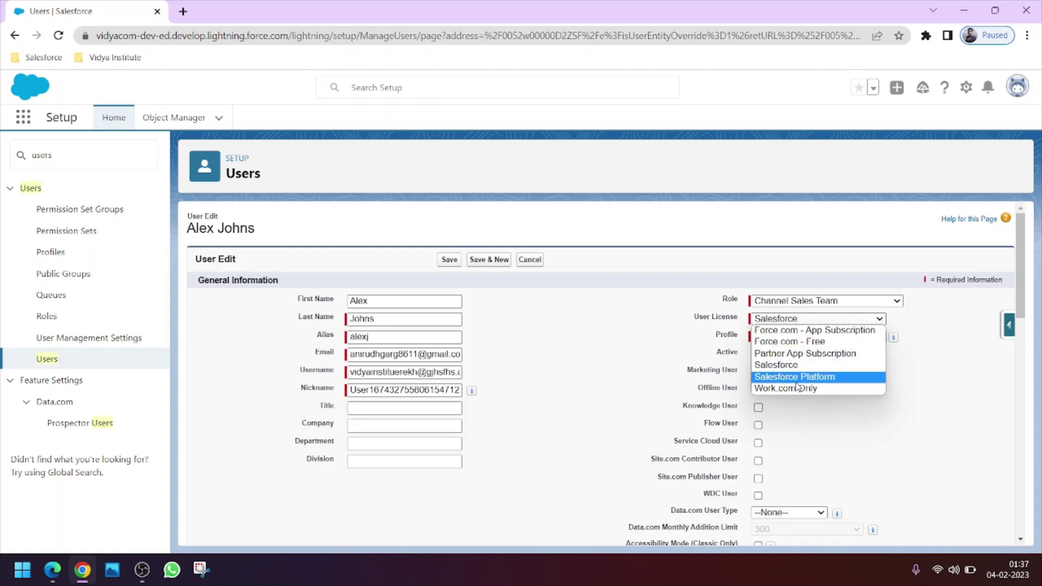
left_click(783, 366)
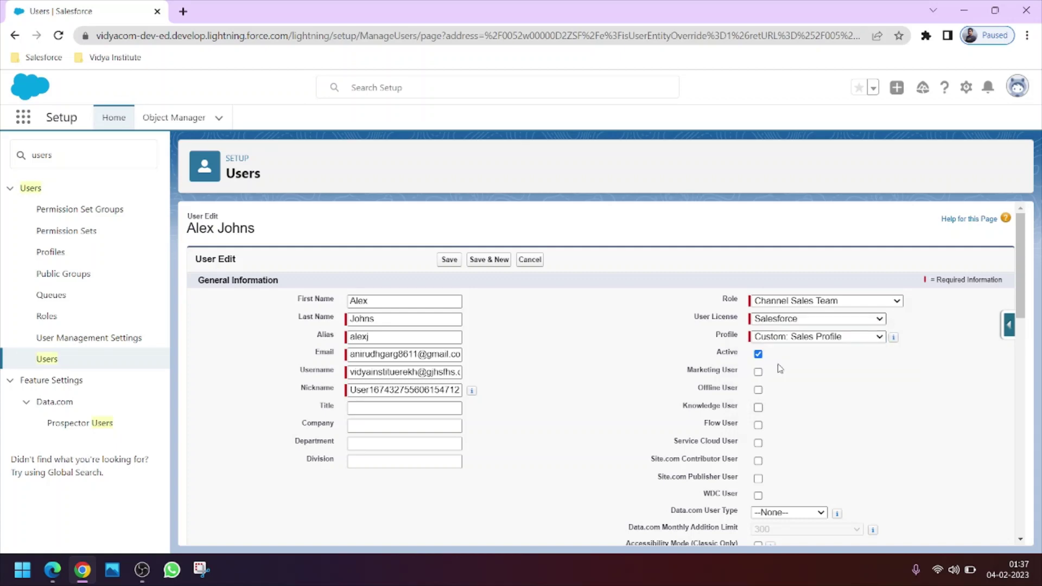
left_click(797, 337)
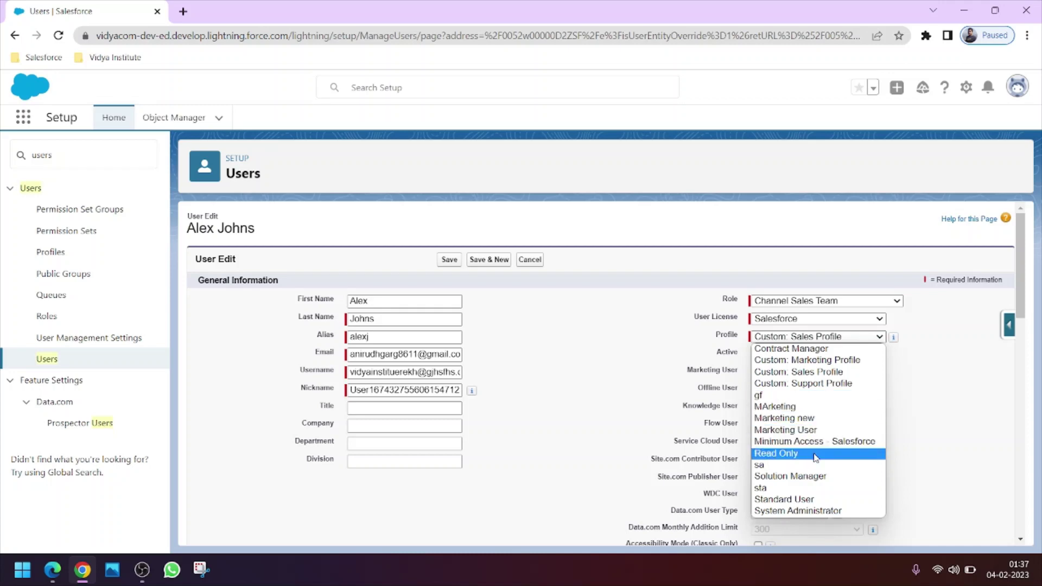
left_click(803, 418)
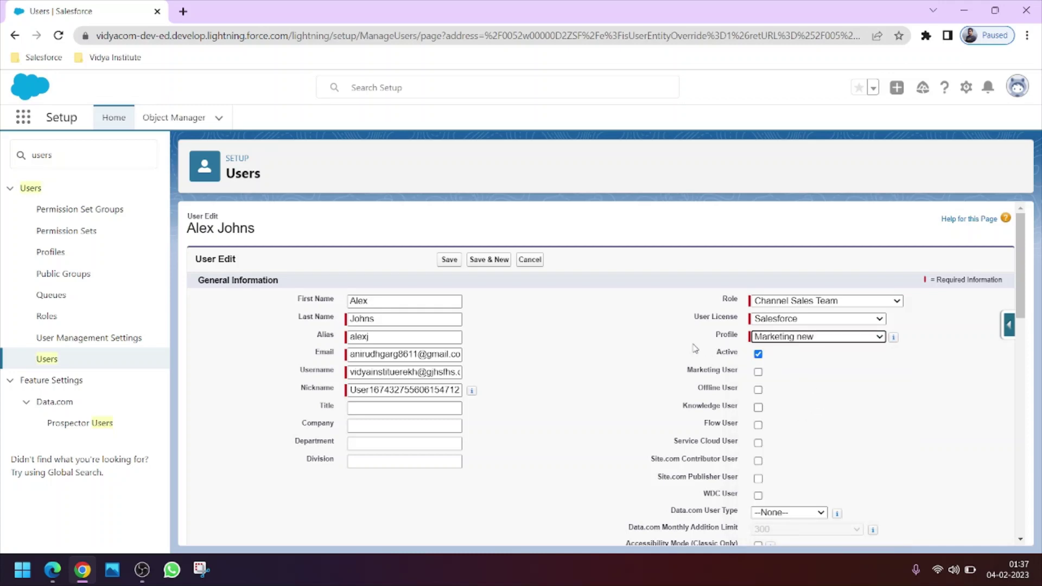
left_click(713, 345)
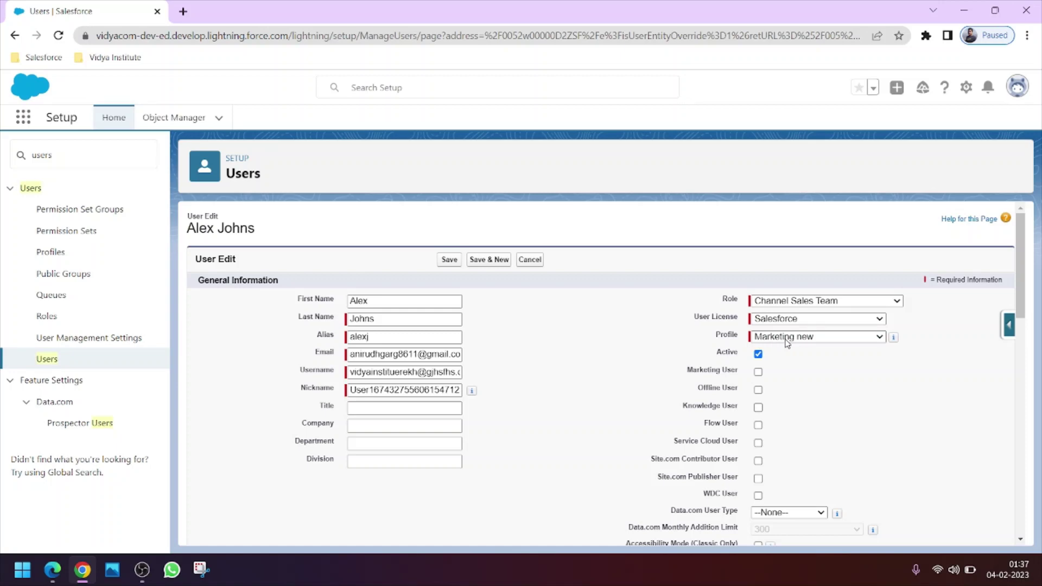
left_click(449, 260)
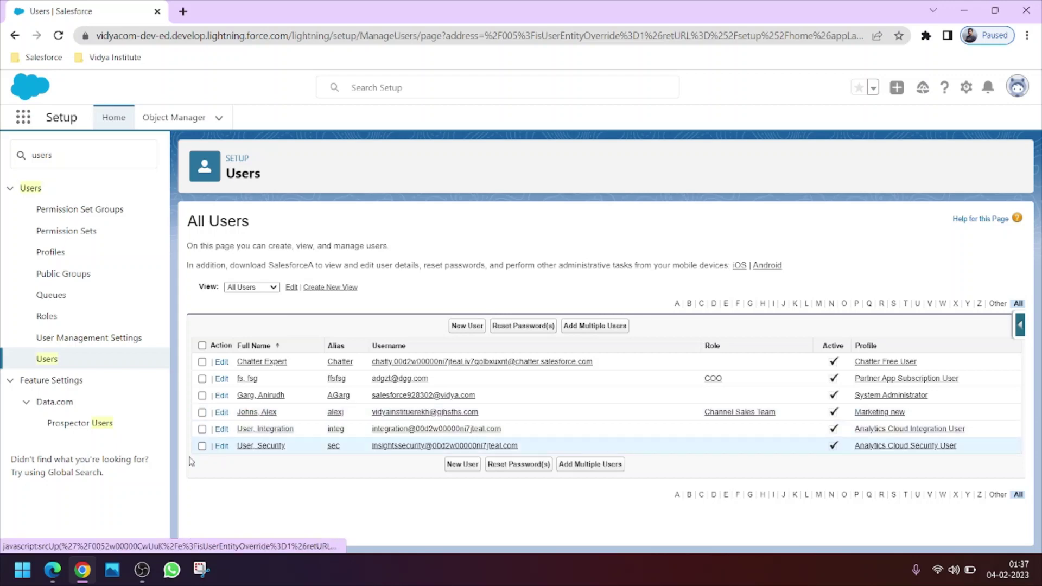
Switch to Edge, reload Salesforce as the reassigned user, and continue to the Salesforce Classic home page
left_click(59, 570)
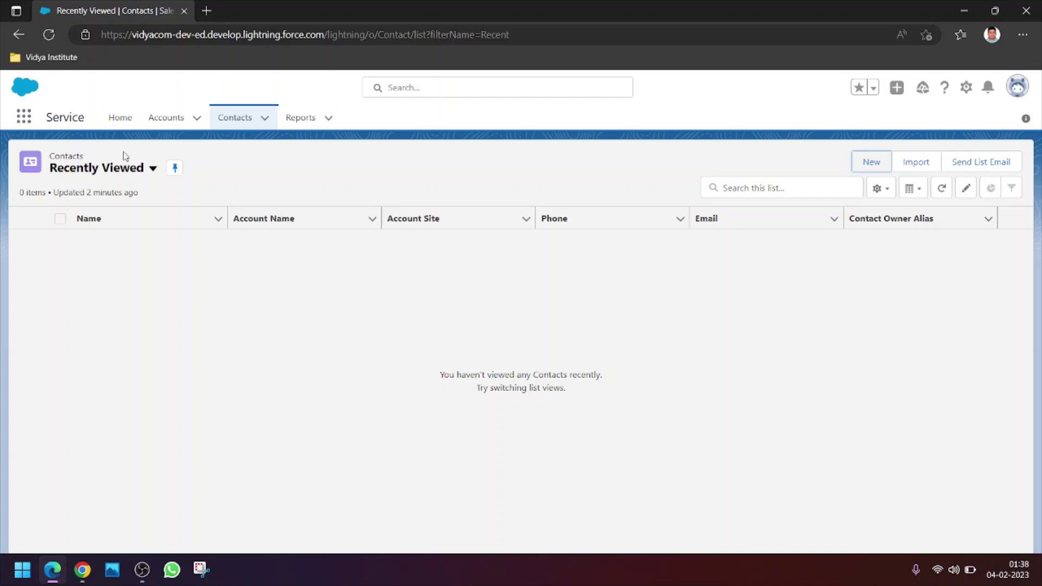
left_click(242, 344)
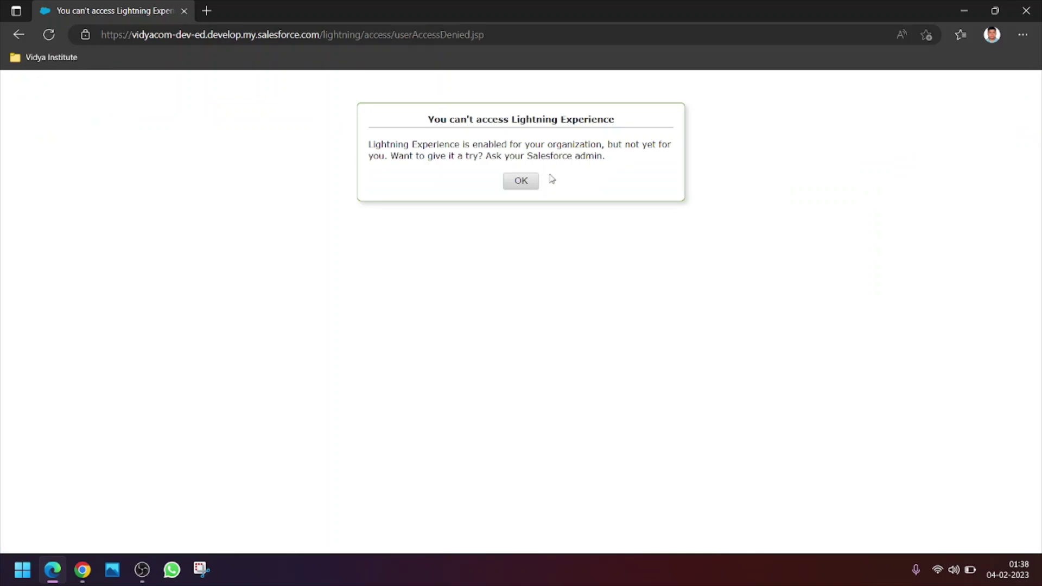
left_click(523, 181)
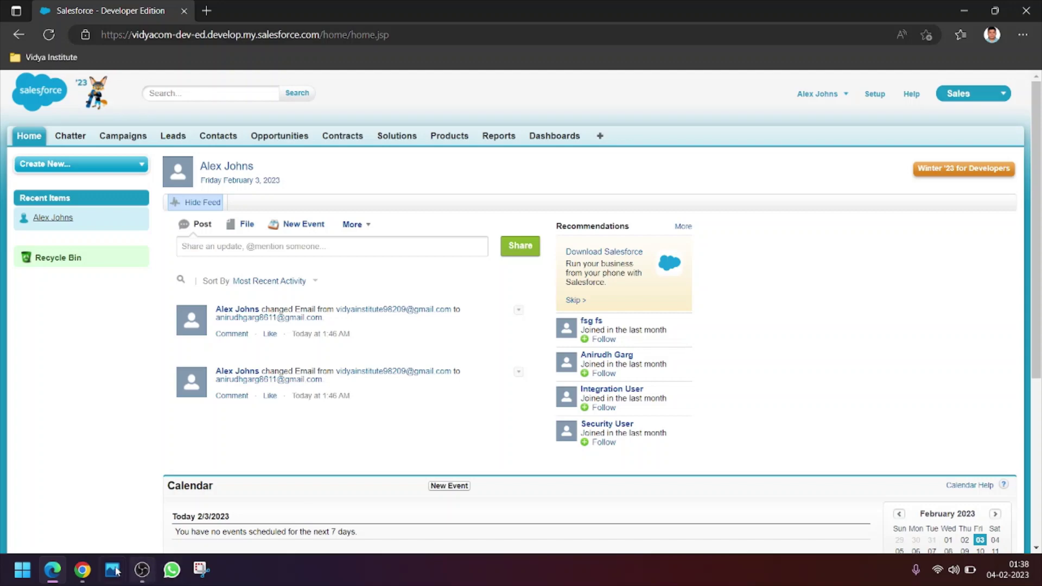
Switch to Chrome, search Setup for profile, and open the Profiles list
left_click(77, 579)
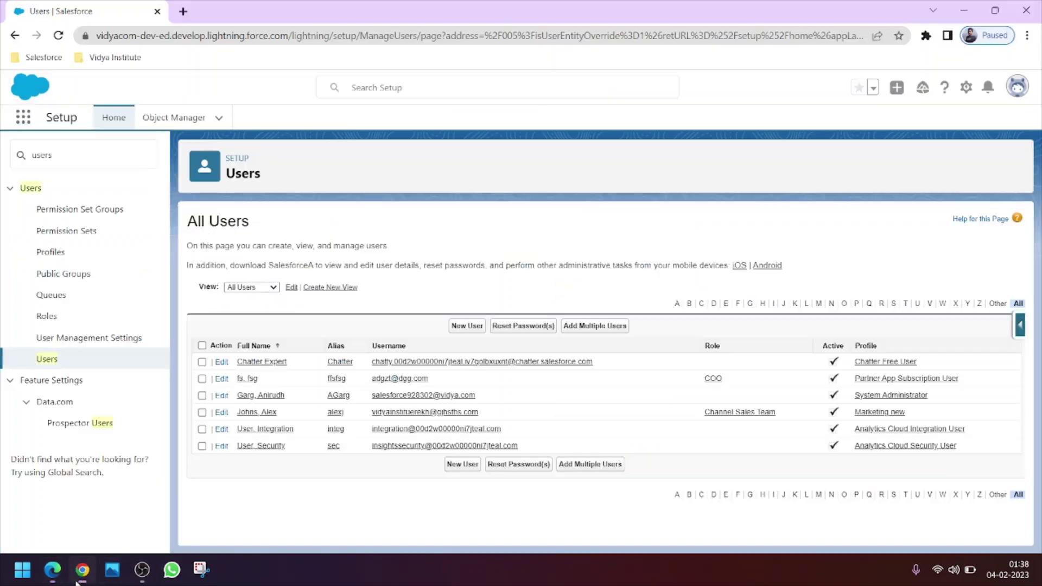
double_click(64, 157)
type("pro")
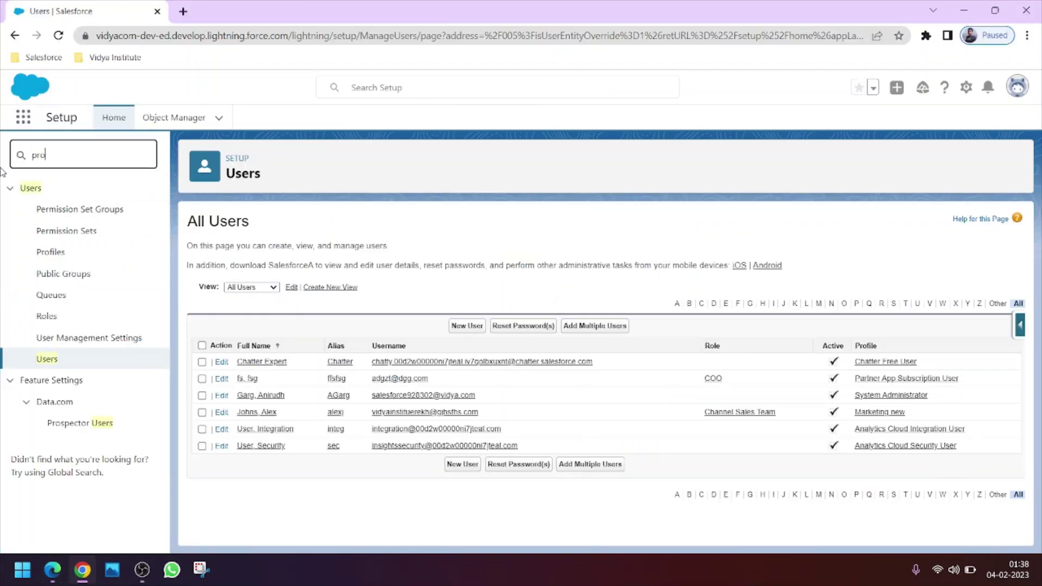
type("file")
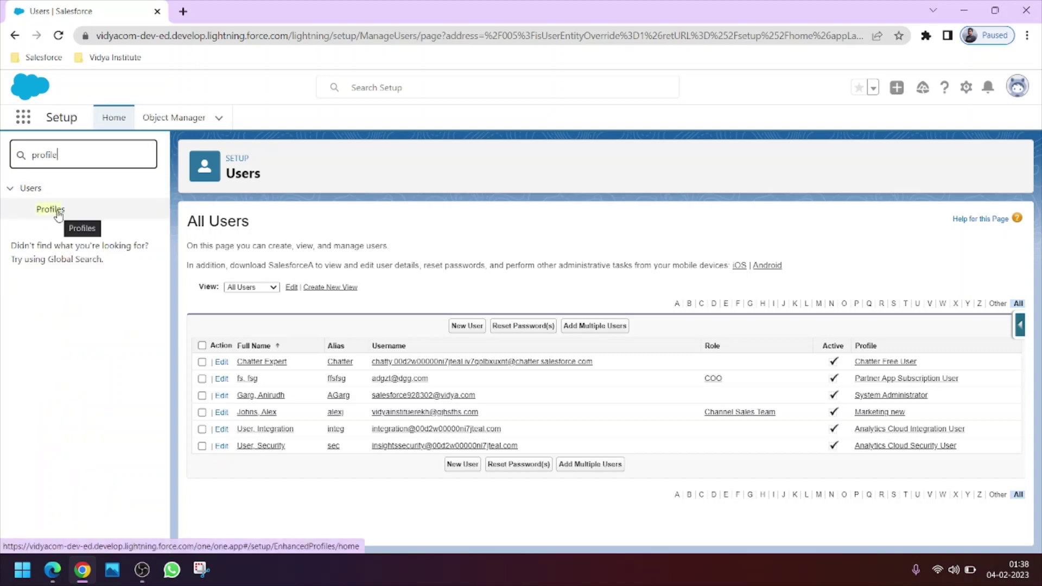
left_click(57, 212)
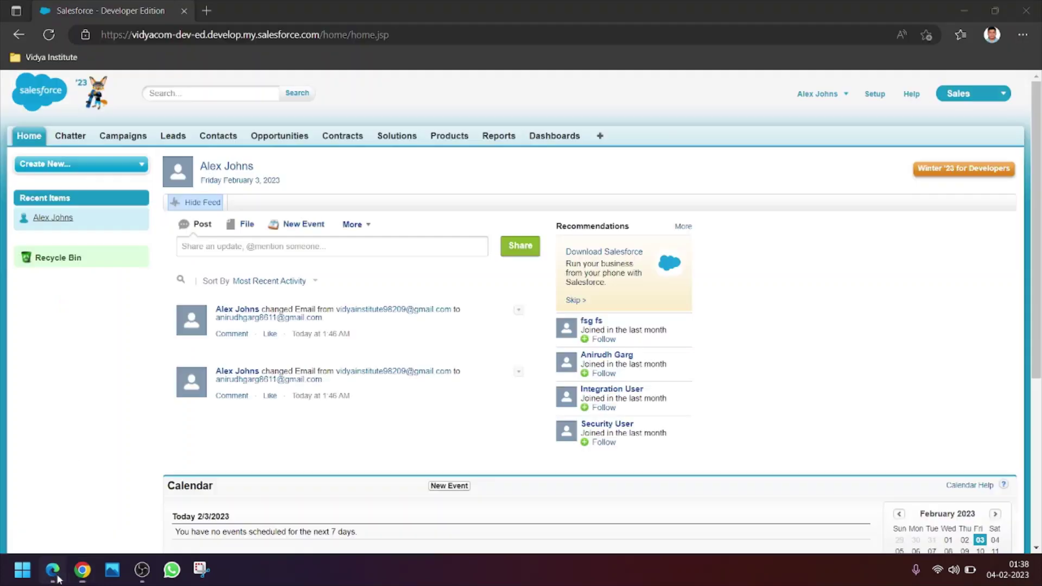
Switch to Edge to check the reassigned user's Salesforce Classic home page, and return to the Profiles list in Chrome
left_click(52, 570)
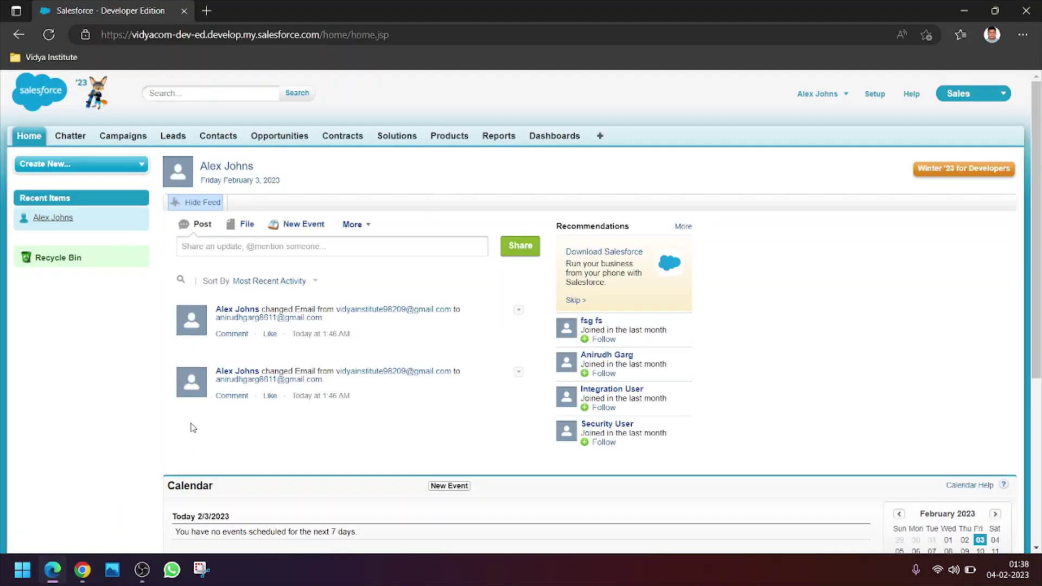
mouse_move(83, 574)
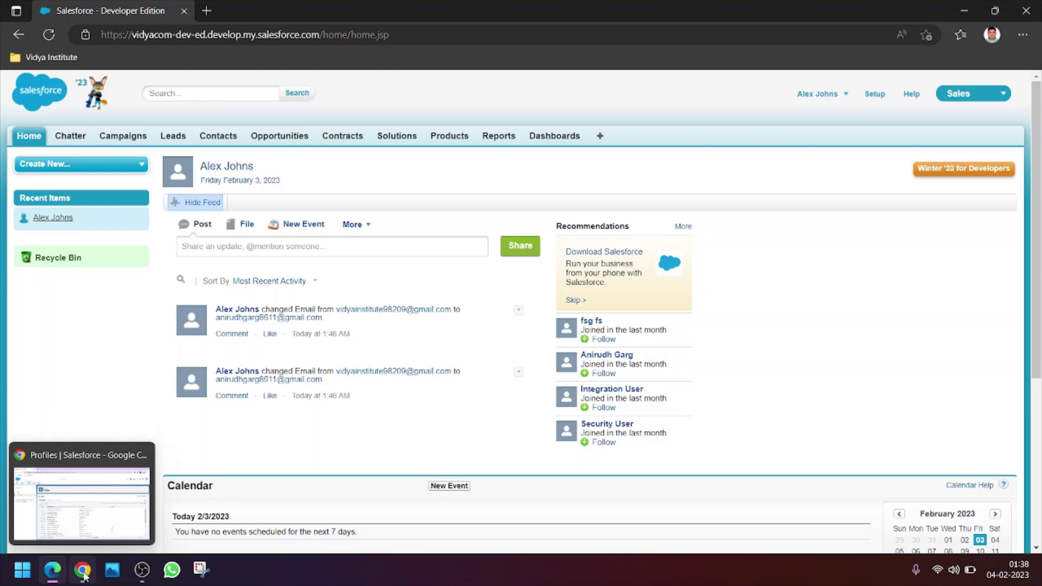
left_click(83, 572)
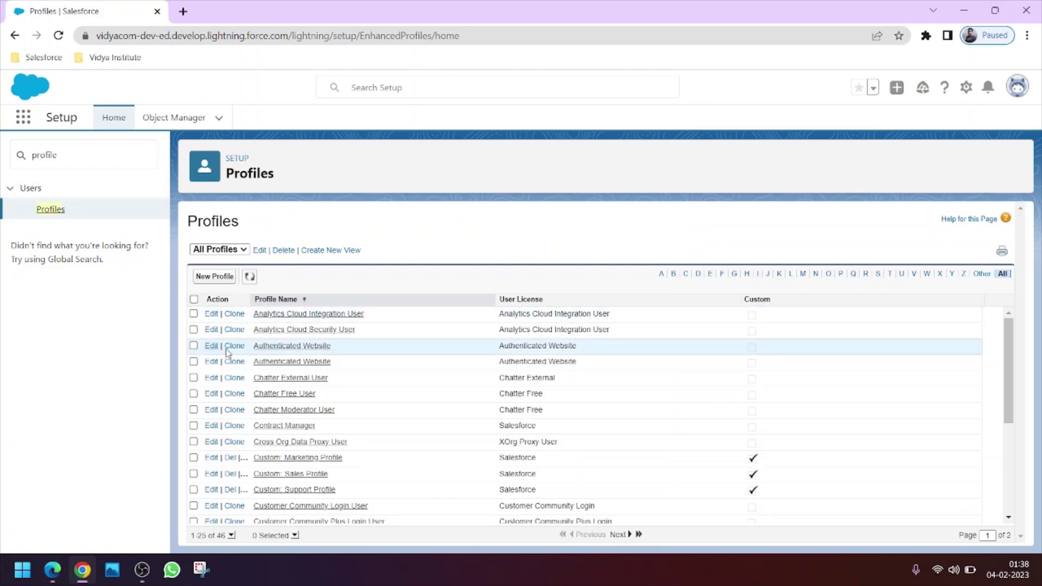
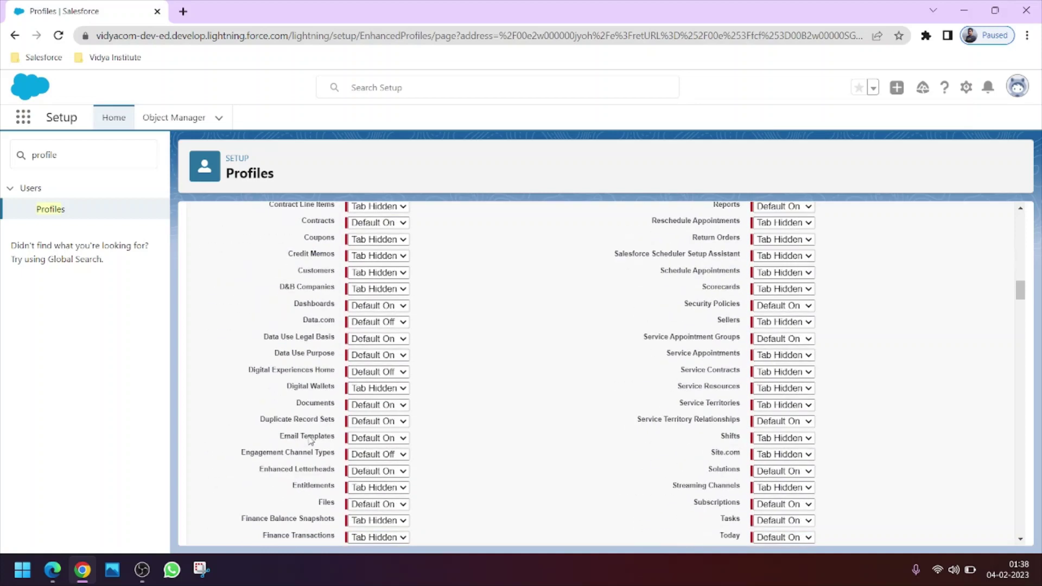
In the Marketing new profile, enable the Lightning Experience User administrative permission and save the profile
left_click_drag(321, 292, 190, 293)
scroll(330, 466, "down", 7)
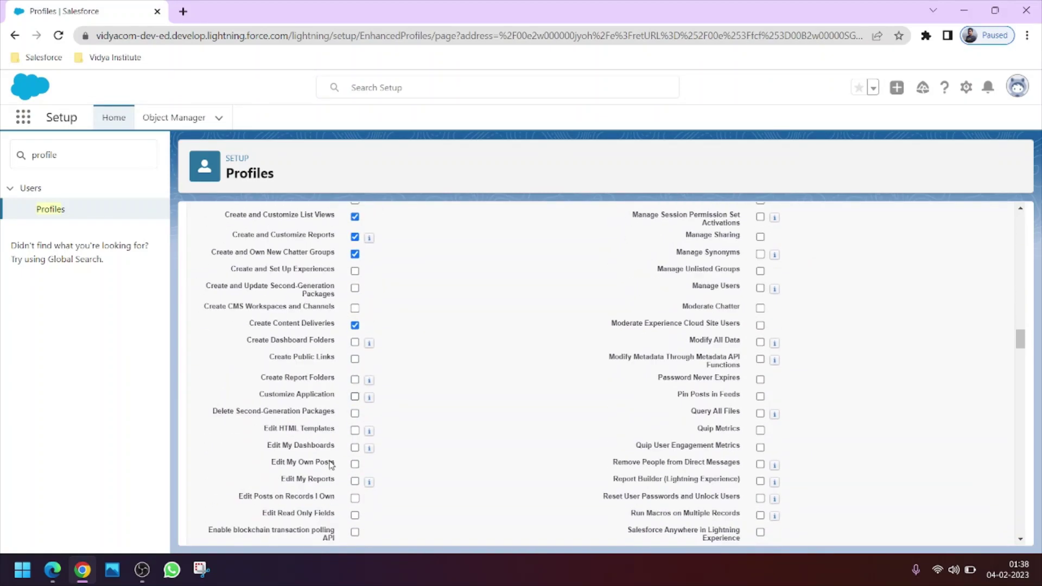
scroll(414, 416, "down", 15)
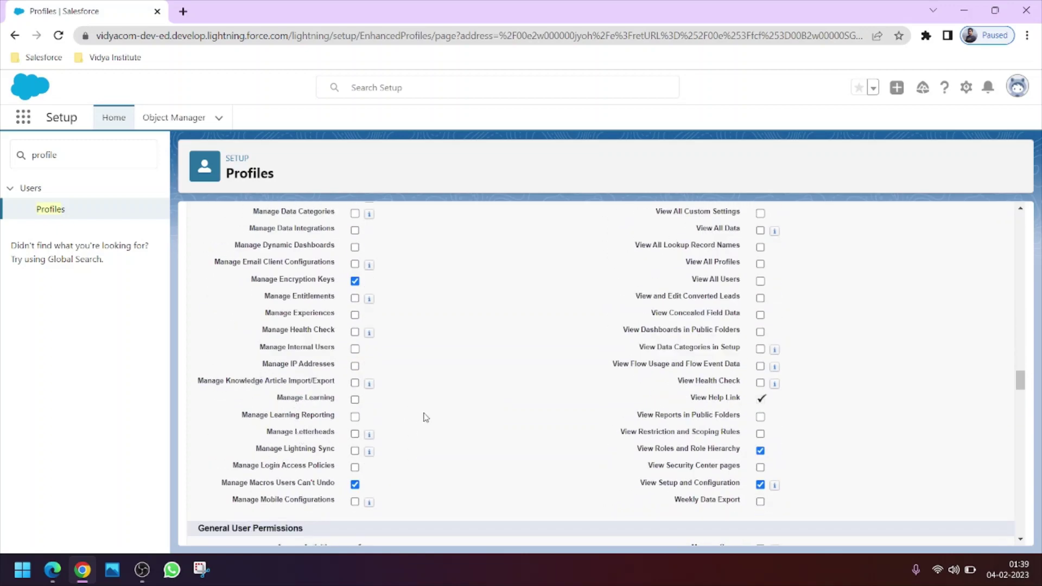
scroll(433, 425, "down", 4)
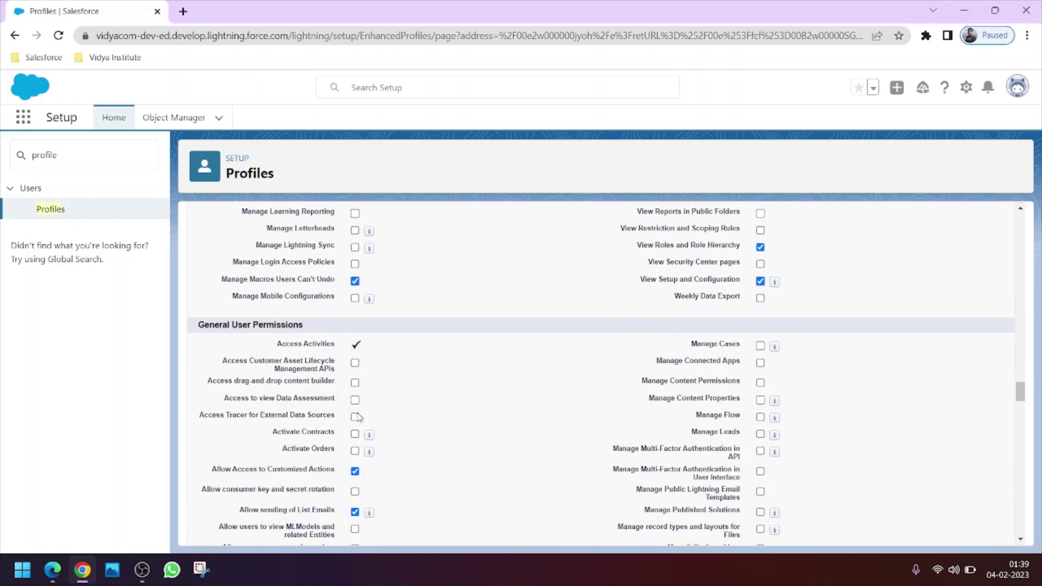
scroll(357, 417, "down", 9)
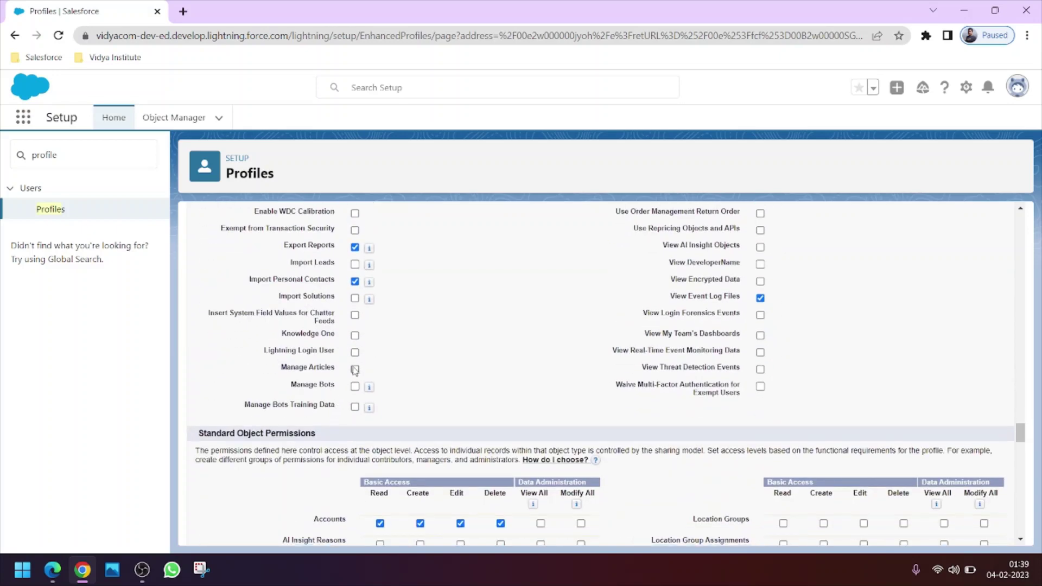
scroll(355, 370, "down", 2)
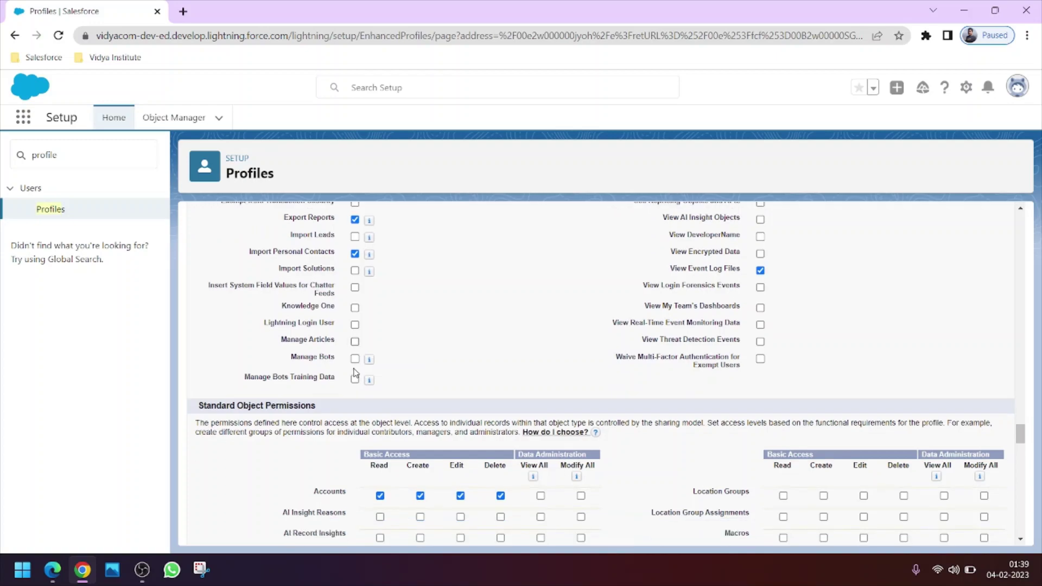
scroll(355, 373, "up", 7)
scroll(355, 374, "up", 5)
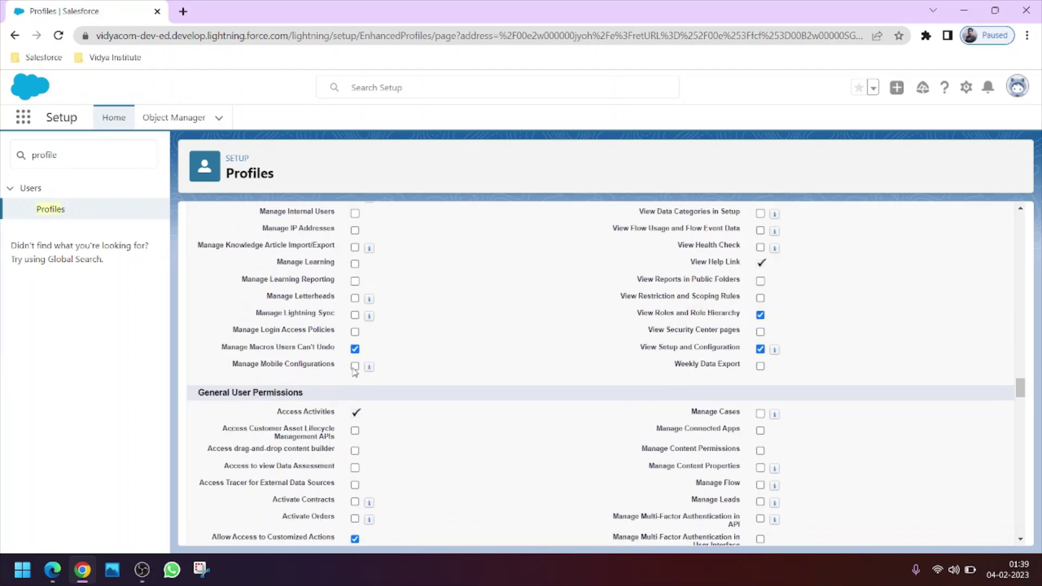
scroll(347, 356, "up", 10)
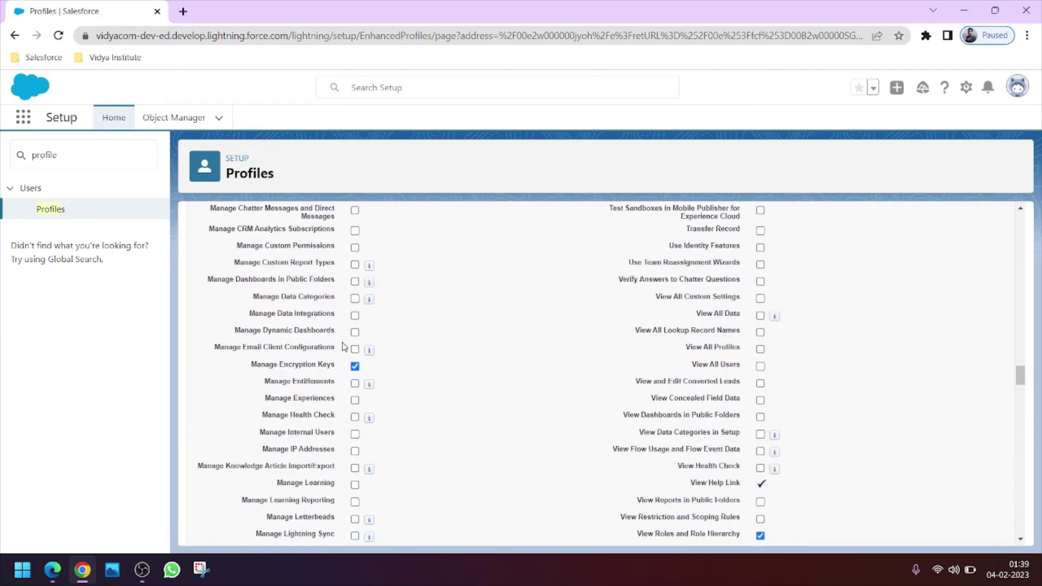
scroll(343, 348, "up", 6)
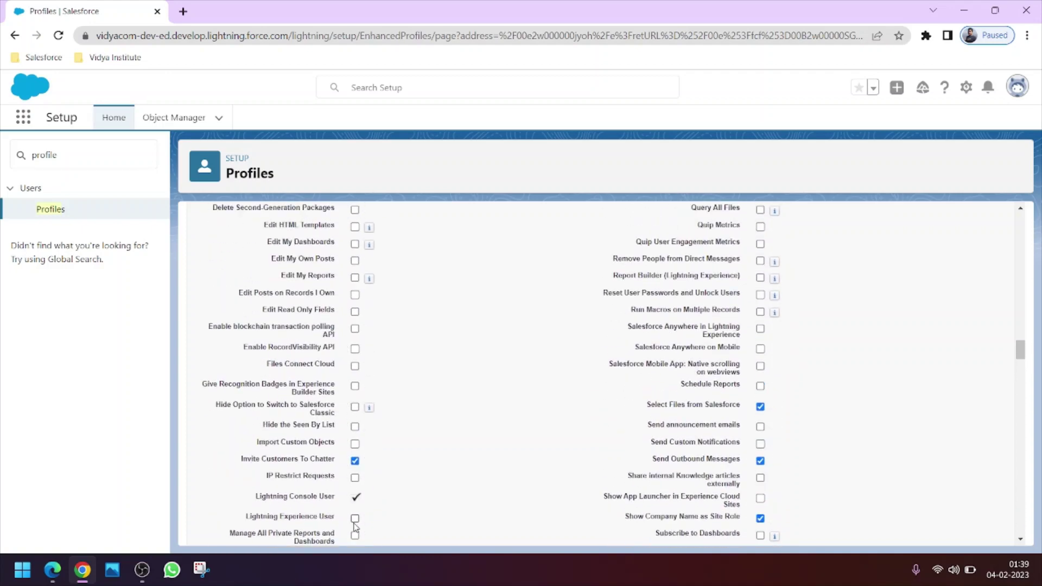
scroll(369, 302, "up", 15)
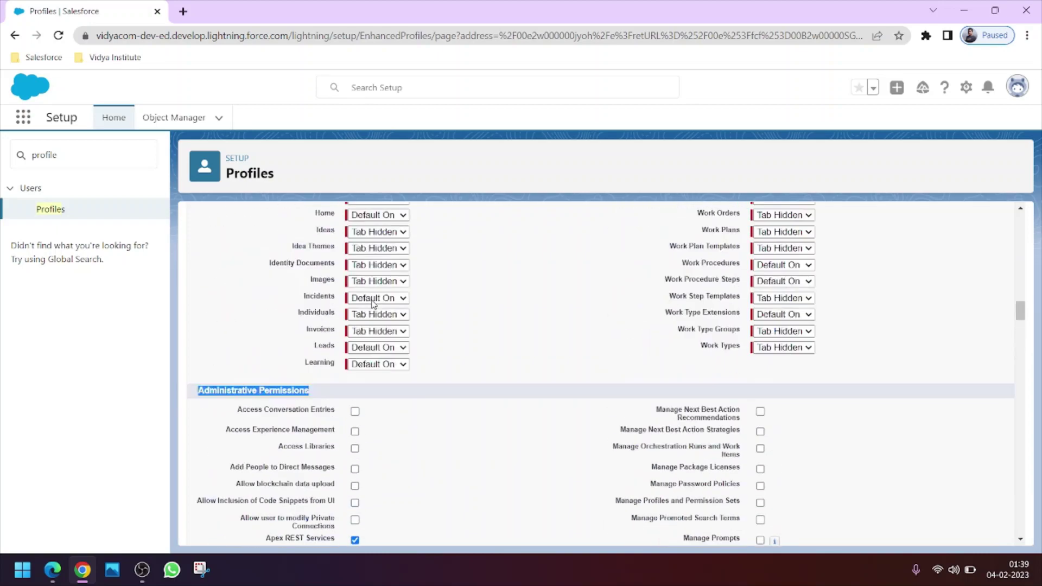
scroll(373, 304, "up", 10)
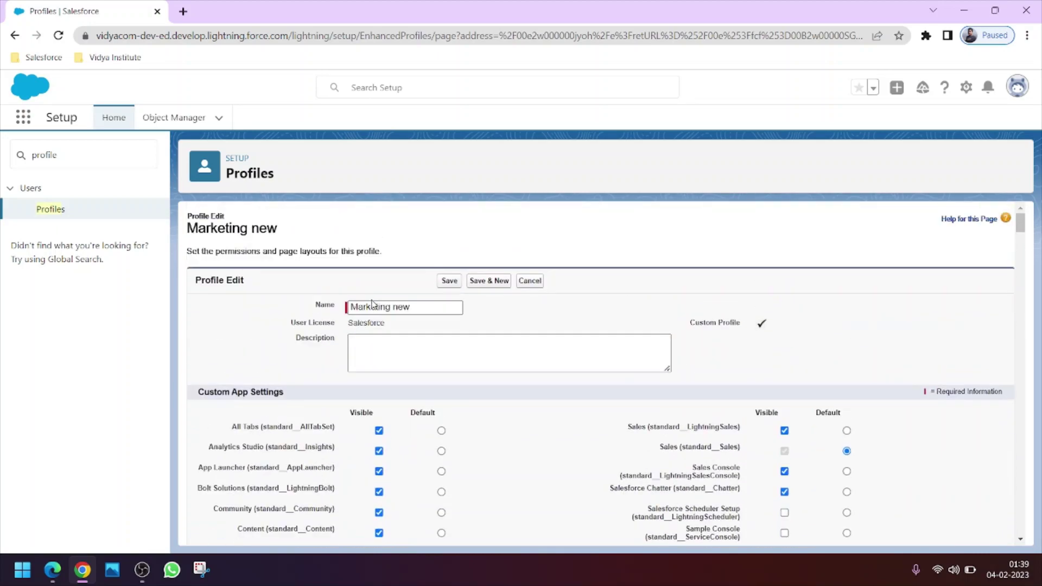
left_click(449, 282)
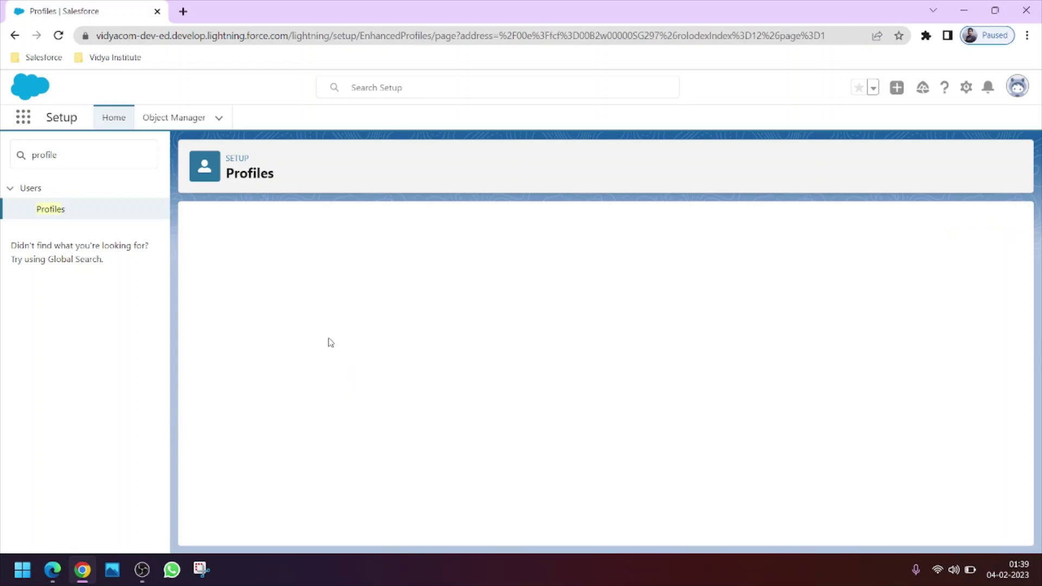
Switch to Edge, reload Salesforce, test switching to Salesforce Classic and back to Lightning Experience, and check the account menu
left_click(52, 570)
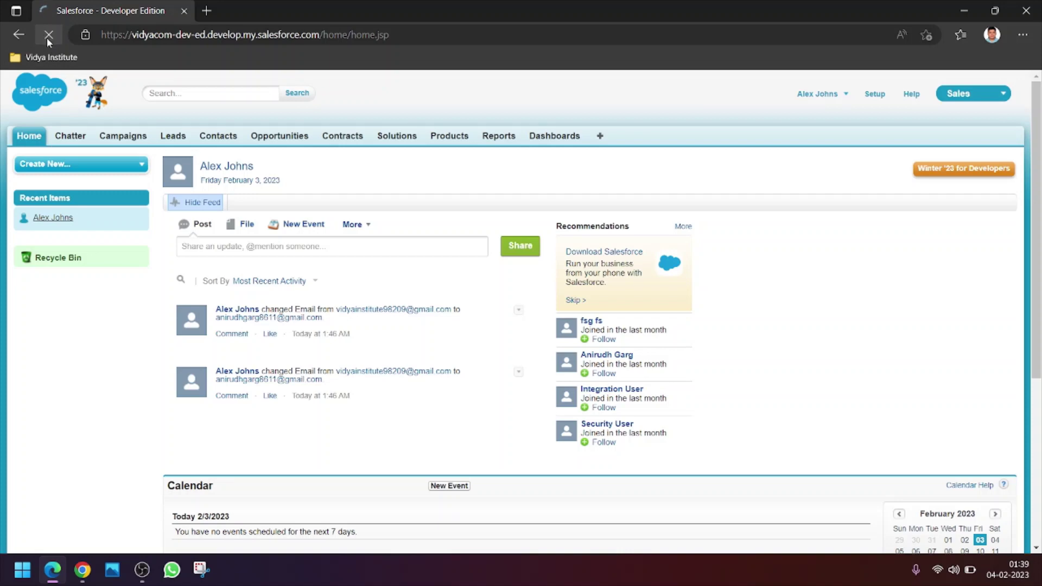
left_click(47, 38)
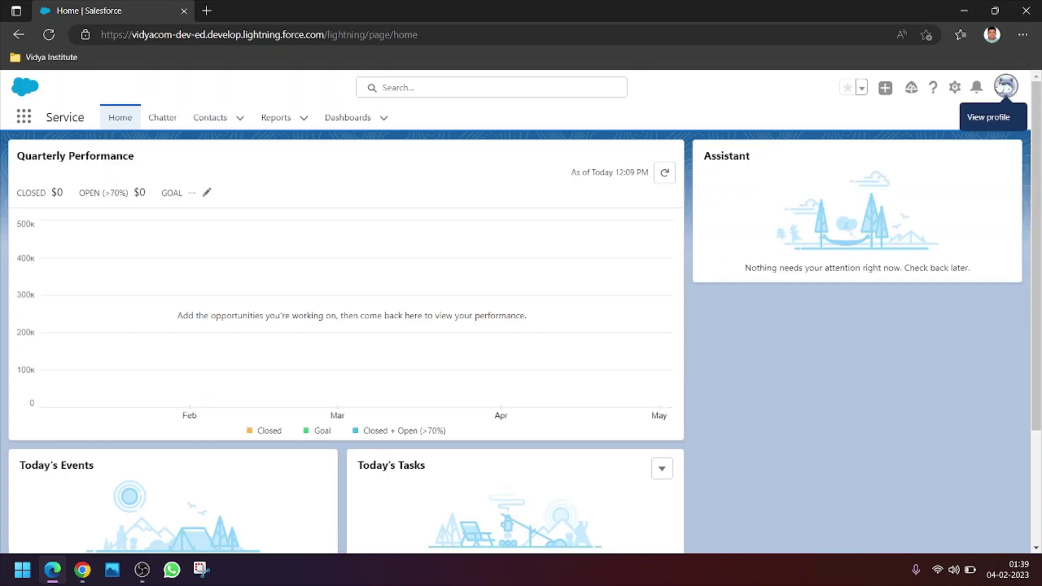
left_click(1004, 89)
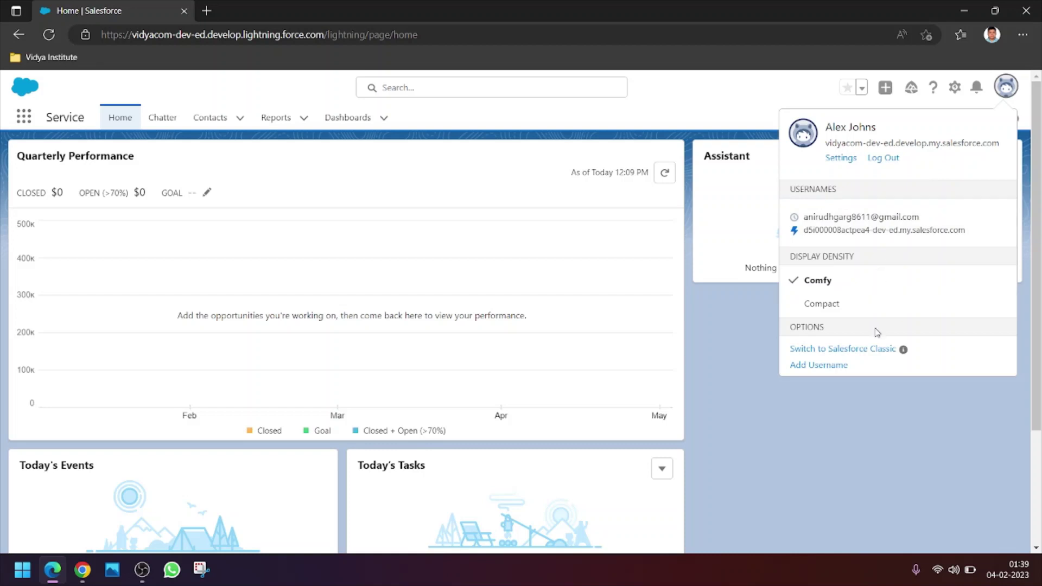
left_click(870, 350)
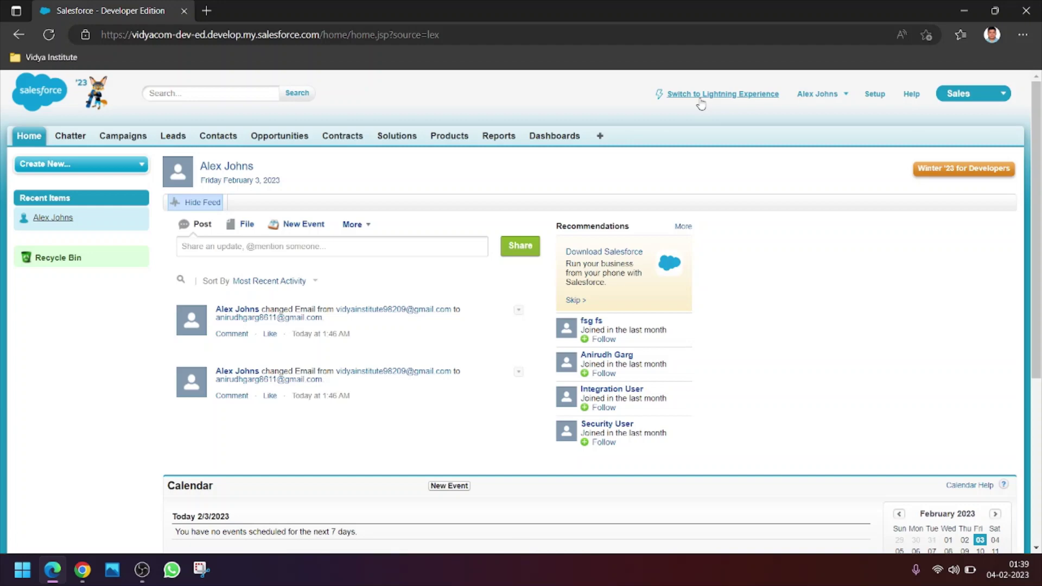
left_click(700, 95)
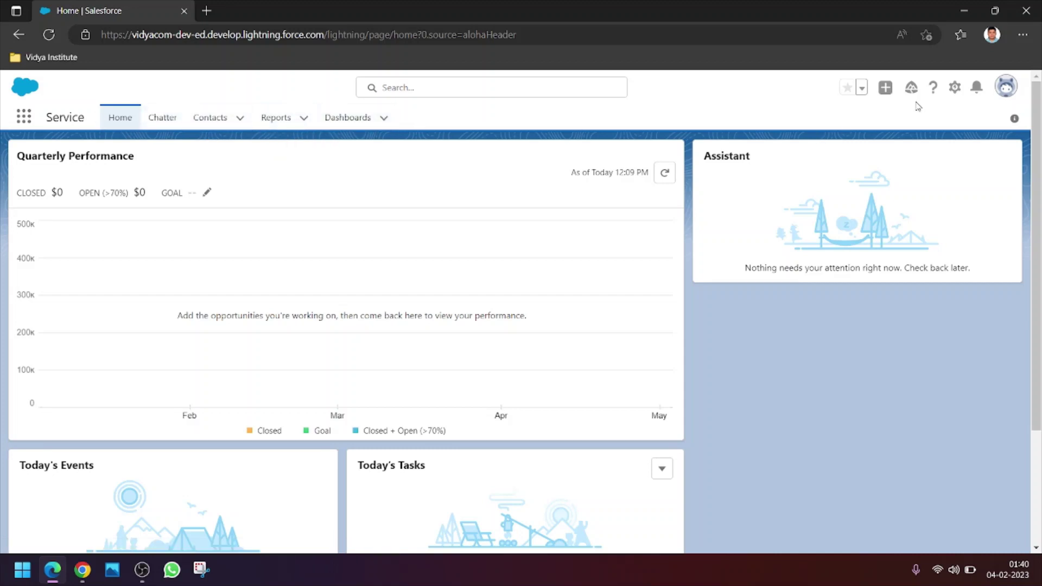
left_click(1010, 90)
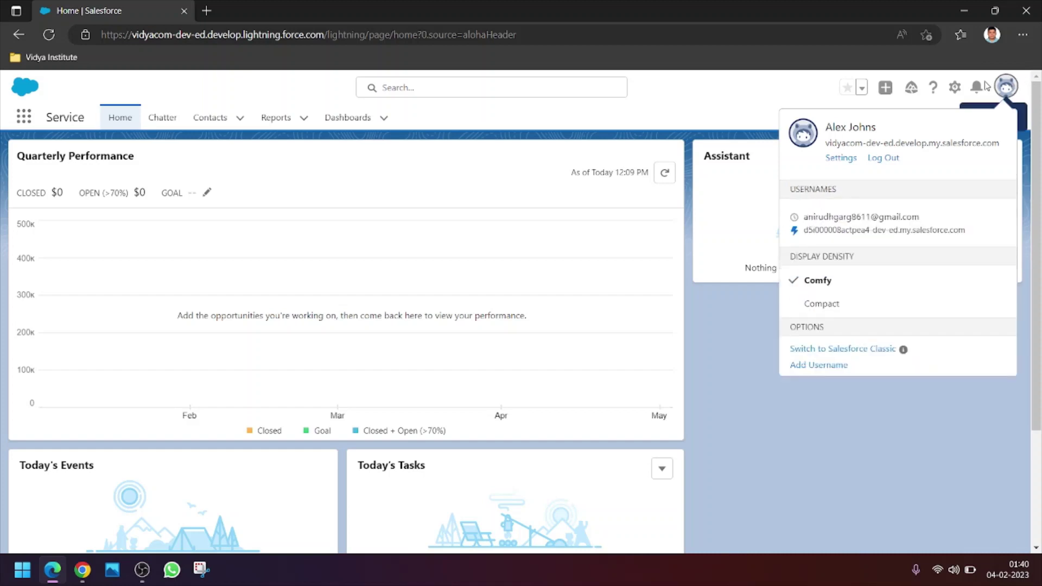
left_click(666, 101)
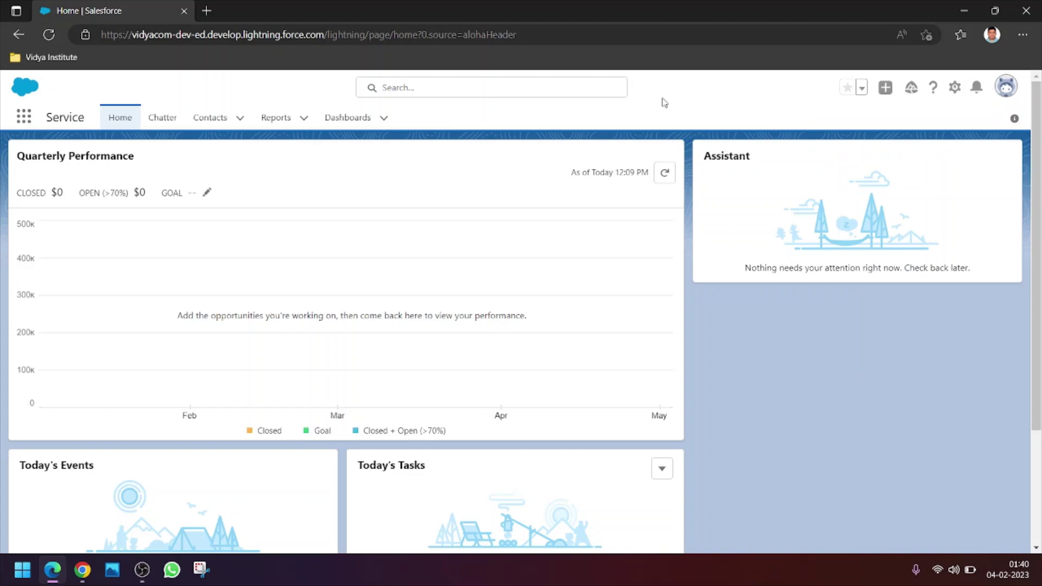
Open a new contact form from Contacts and check which fields the reassigned user can access
left_click(217, 123)
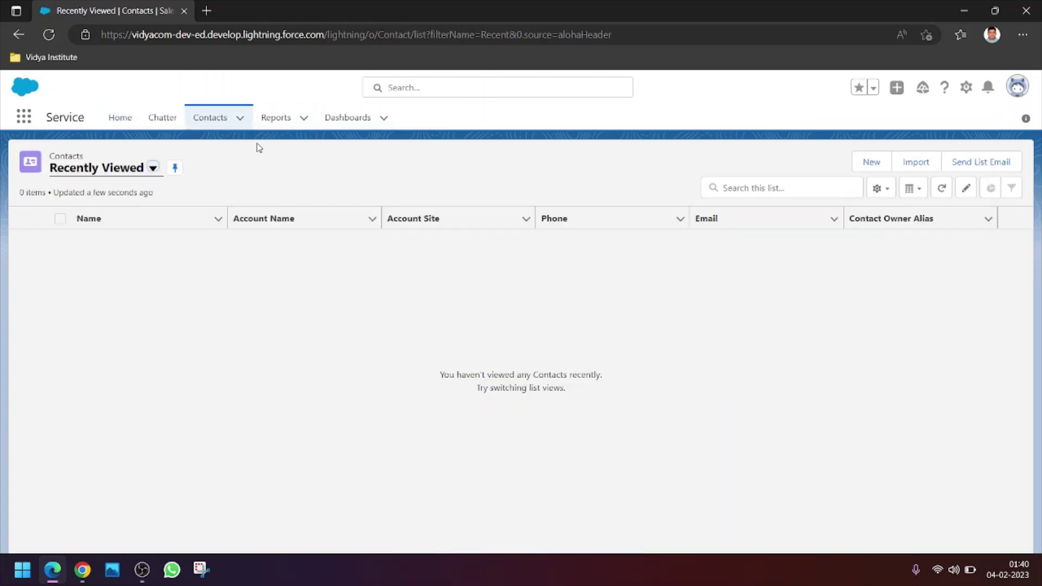
left_click(863, 162)
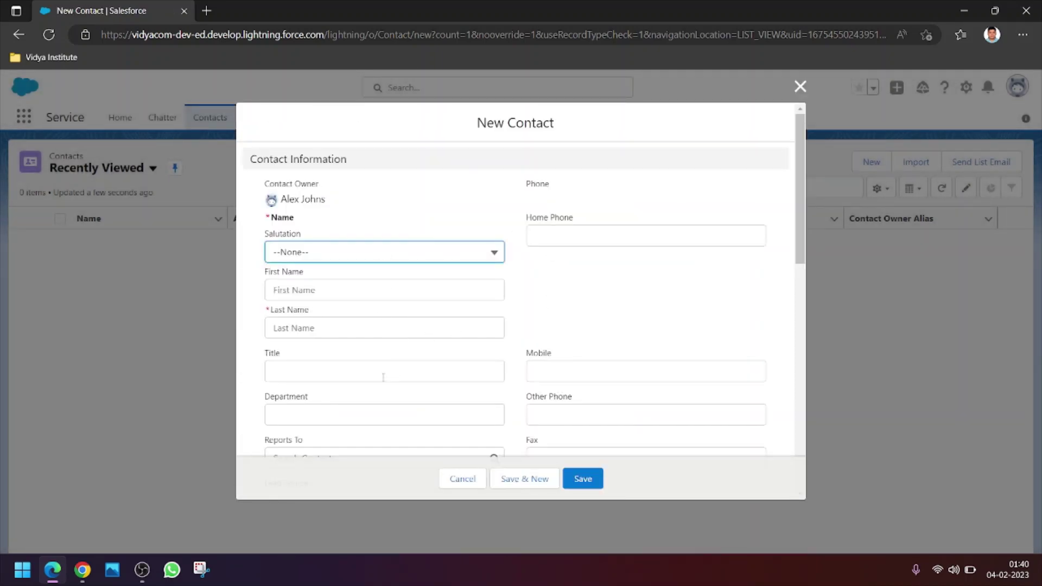
scroll(469, 363, "down", 1)
left_click(548, 309)
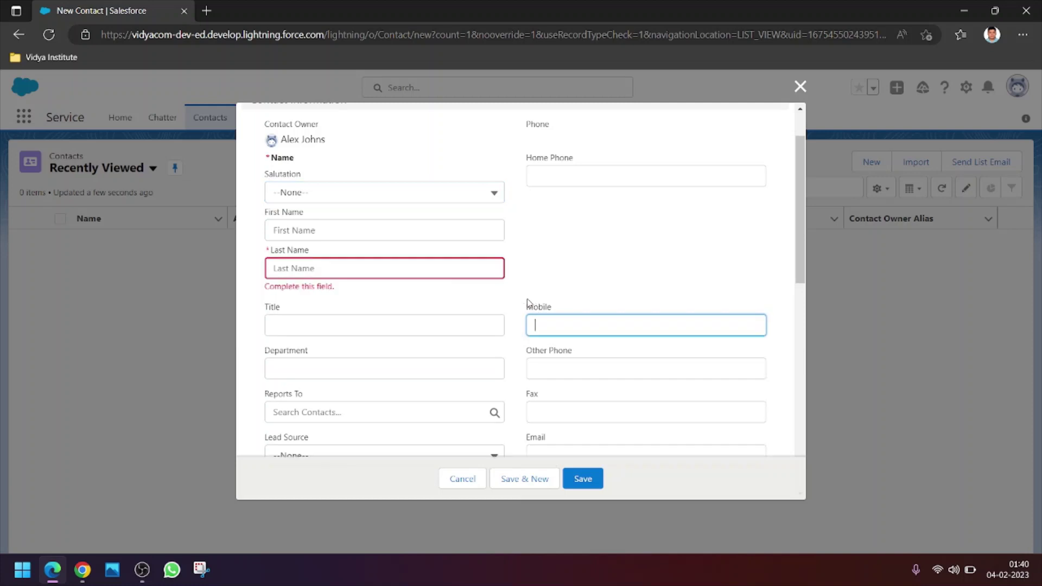
Switch to Chrome, open the Marketing new profile for editing, and review its tab settings and administrative permissions
left_click(82, 569)
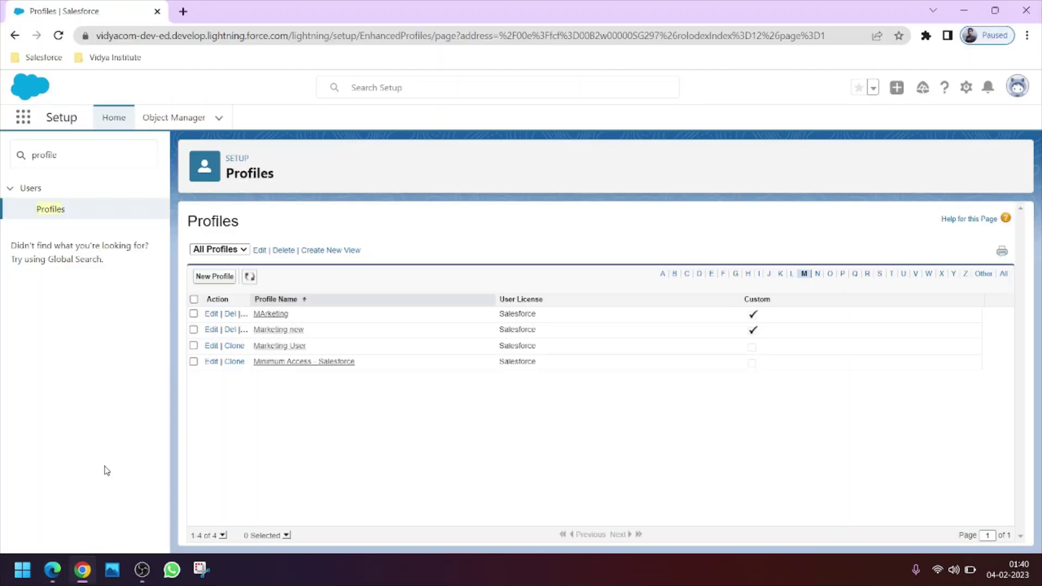
left_click(211, 331)
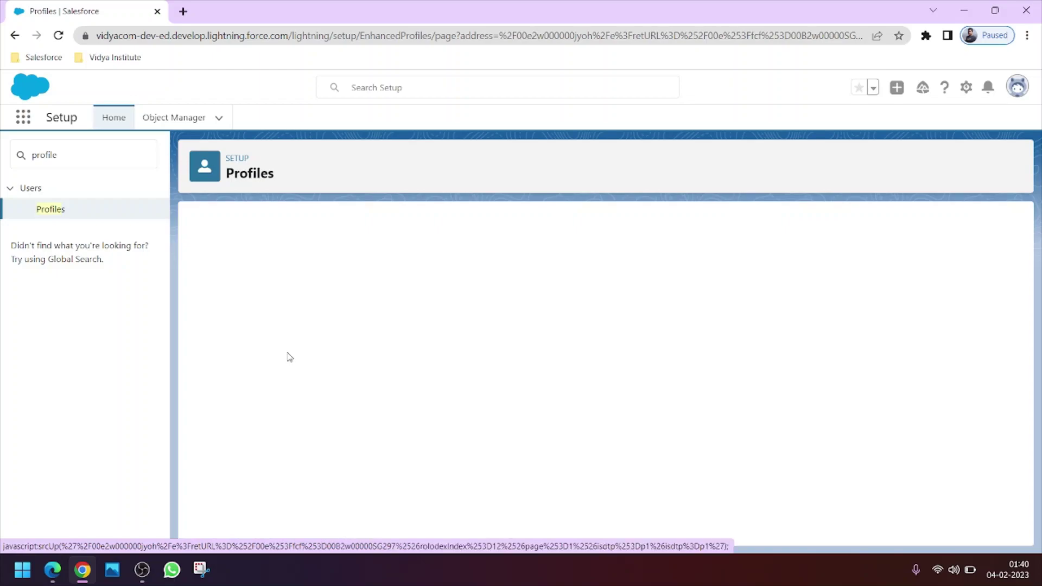
scroll(289, 357, "down", 20)
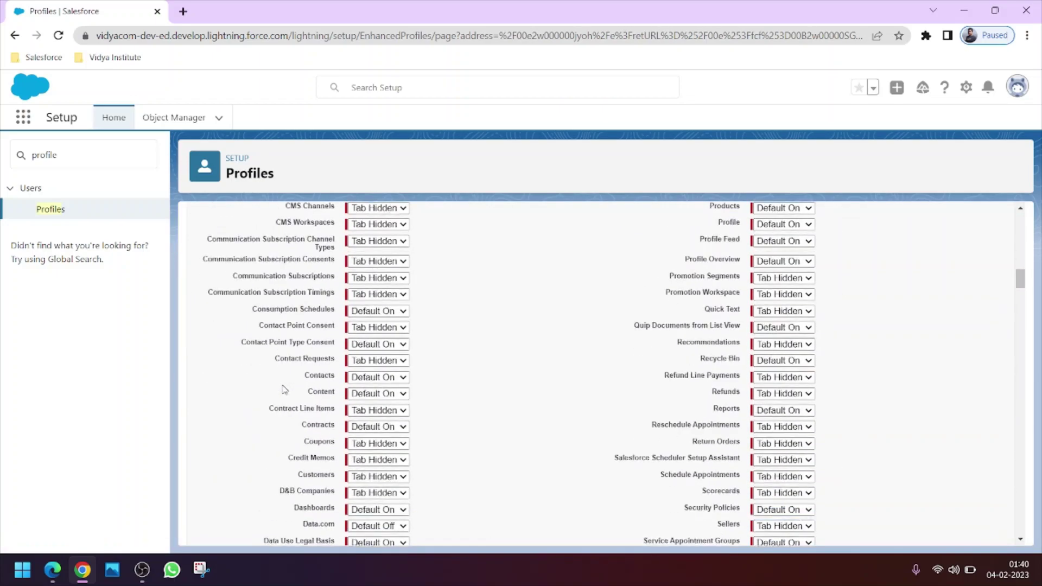
scroll(286, 392, "down", 15)
scroll(286, 392, "down", 20)
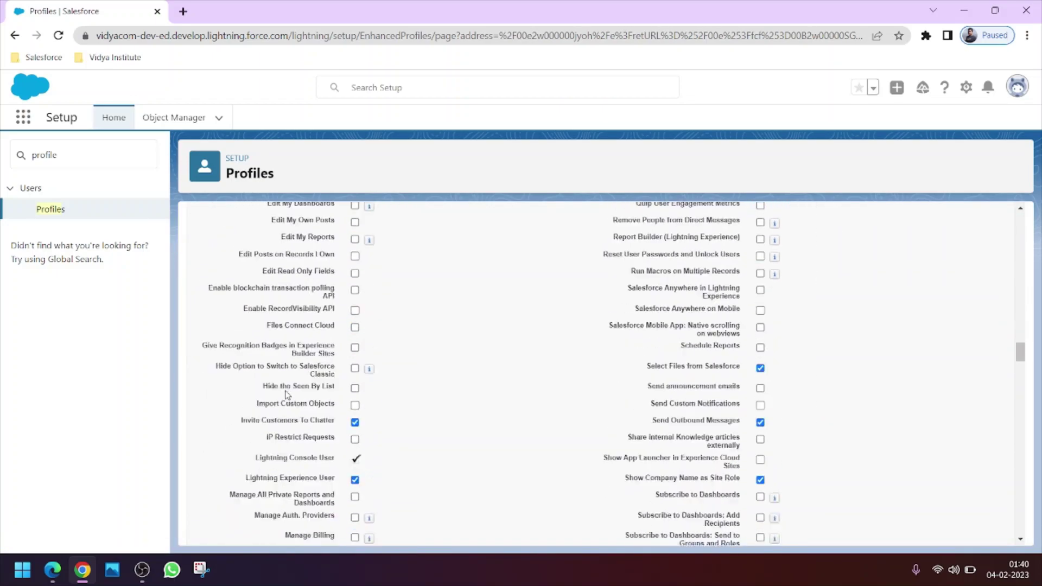
scroll(286, 394, "up", 20)
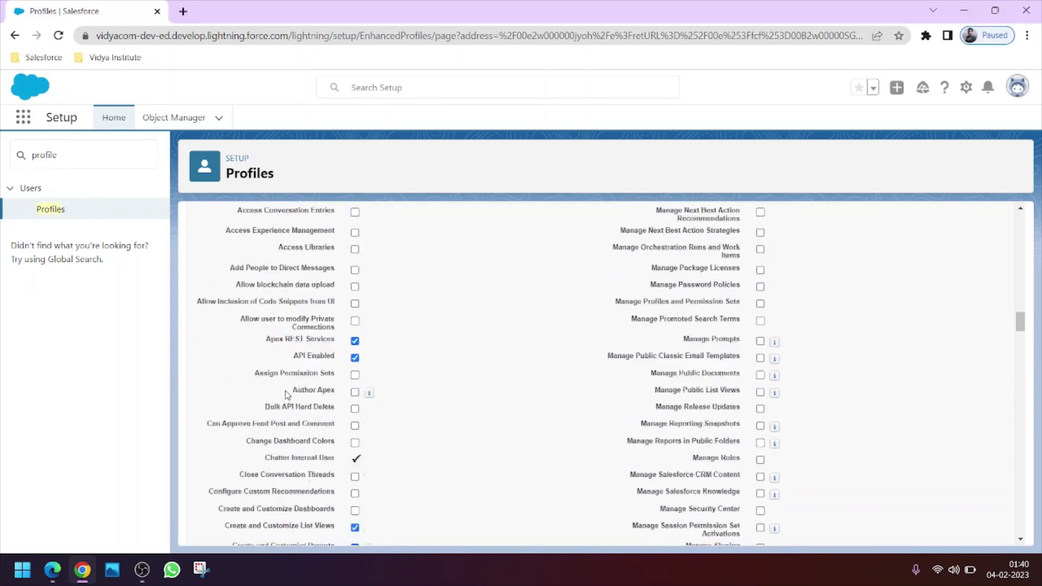
scroll(286, 393, "up", 15)
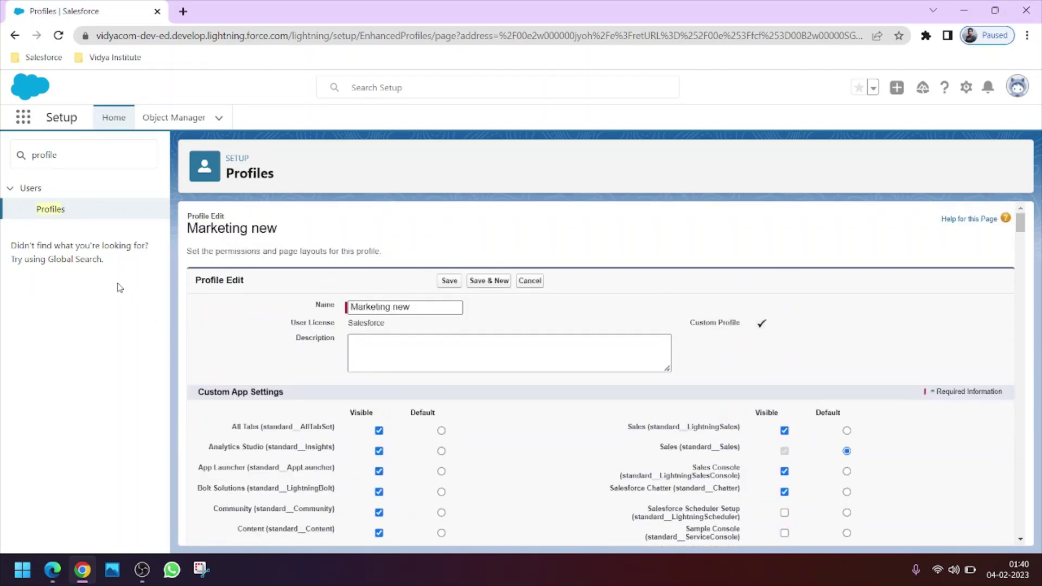
Cancel the profile edit and open the Marketing new profile's Field-Level Security section
left_click(531, 281)
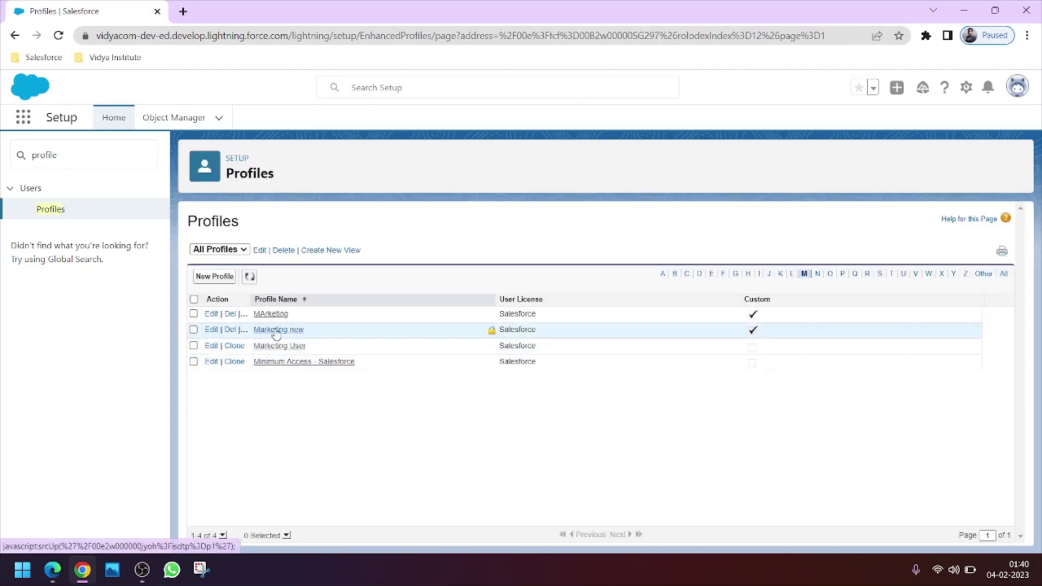
left_click(276, 331)
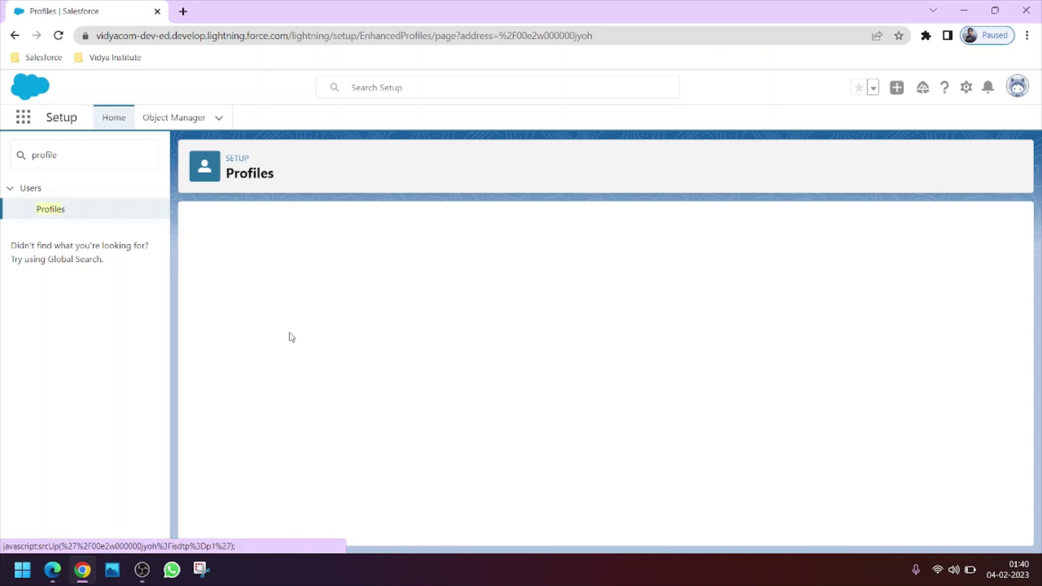
scroll(289, 353, "down", 15)
scroll(286, 365, "down", 15)
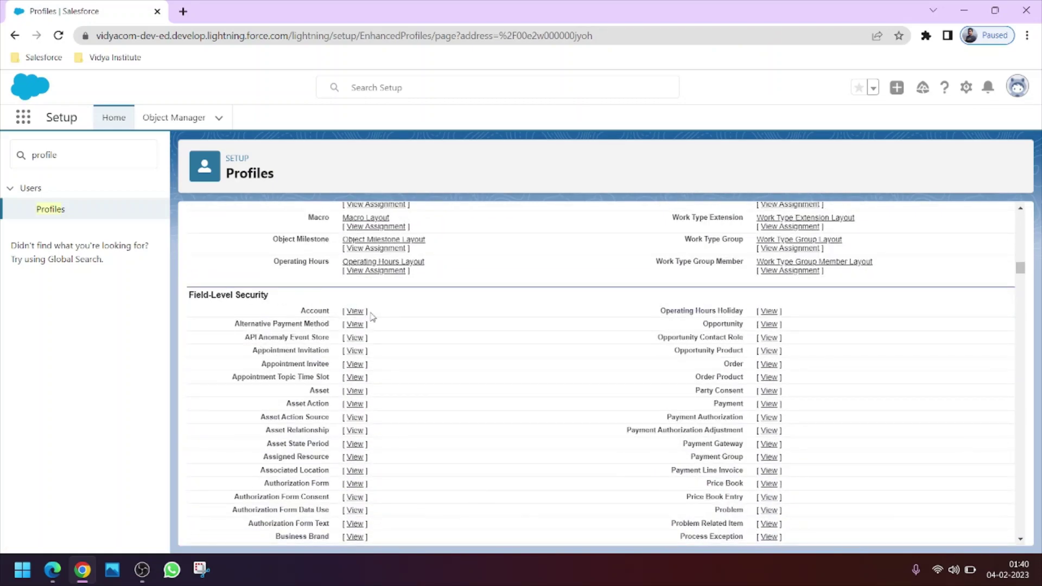
Glance at the new contact form in Edge, return to Chrome and view the Contact field-level security, checking the Mobile field
left_click(55, 572)
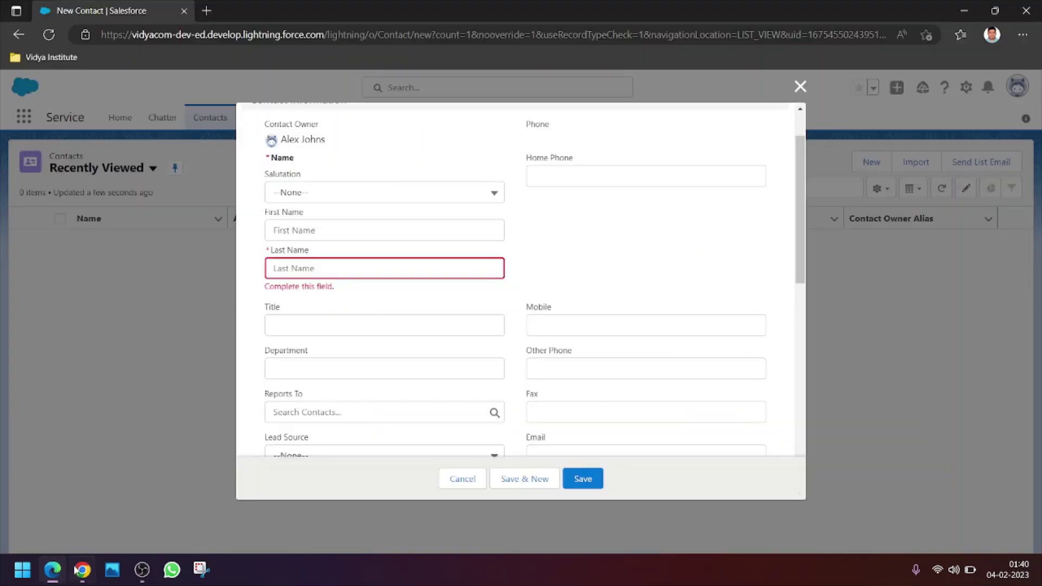
left_click(52, 572)
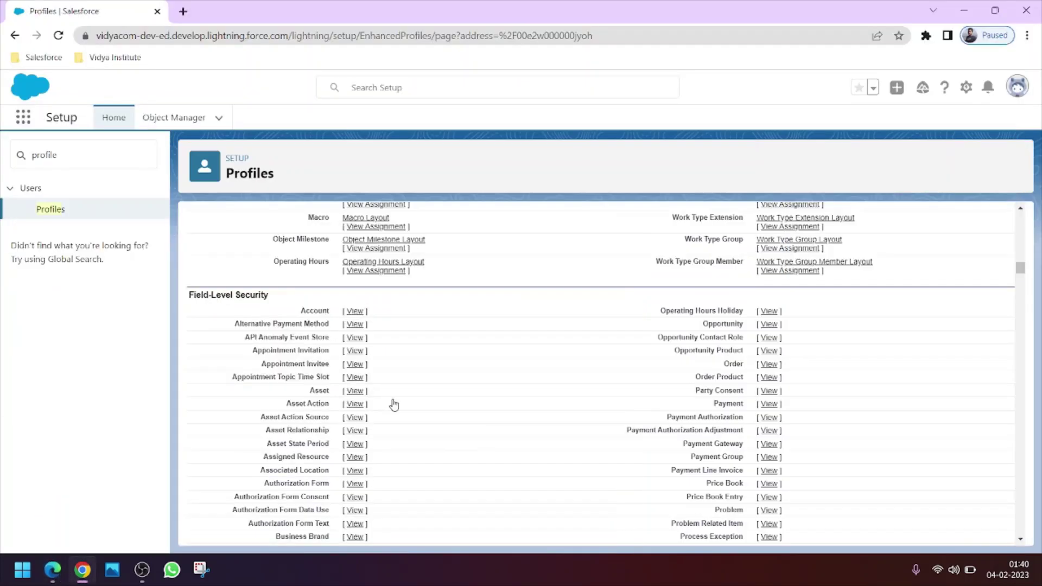
scroll(389, 474, "down", 2)
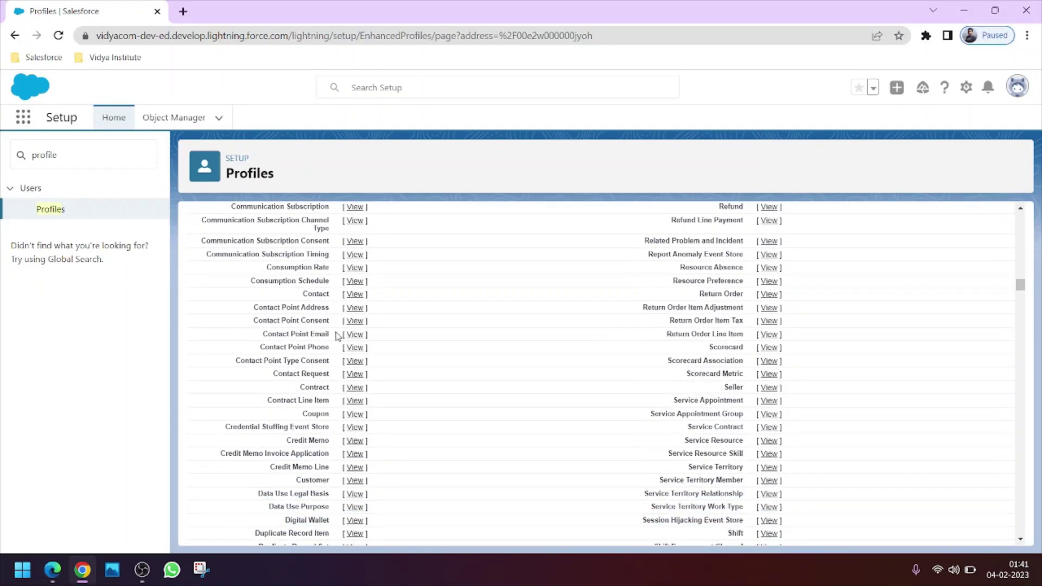
left_click(354, 294)
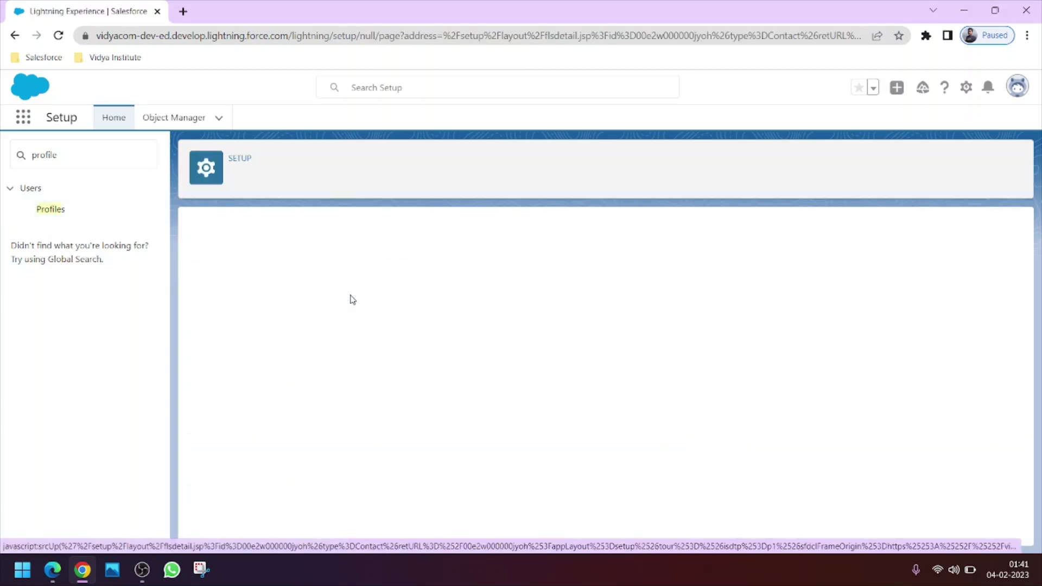
scroll(345, 385, "down", 3)
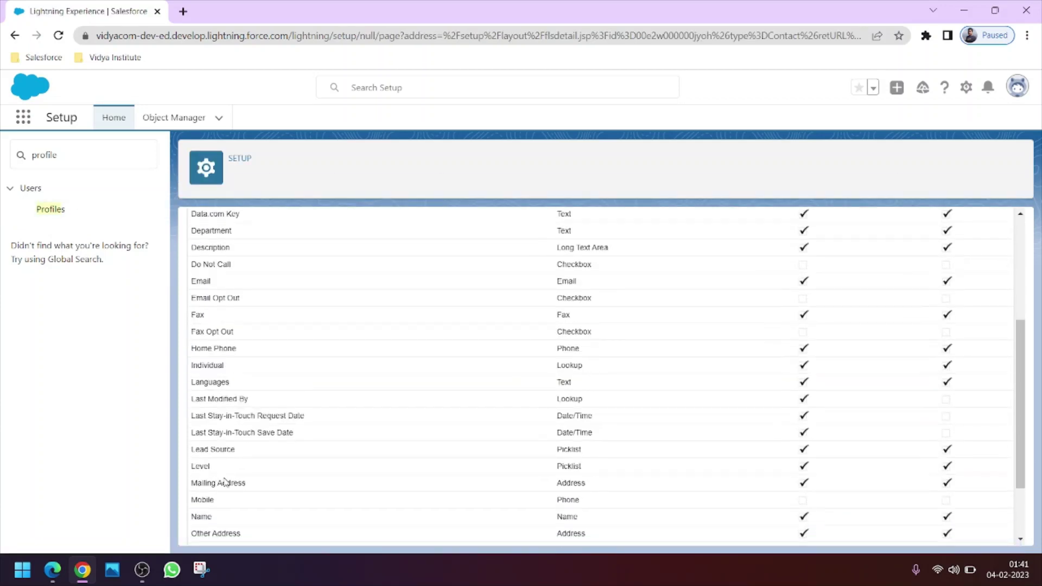
double_click(204, 500)
scroll(332, 505, "down", 2)
Switch to Edge, reload Contacts, check a fresh new contact form for the Mobile field, and close the form
left_click(52, 569)
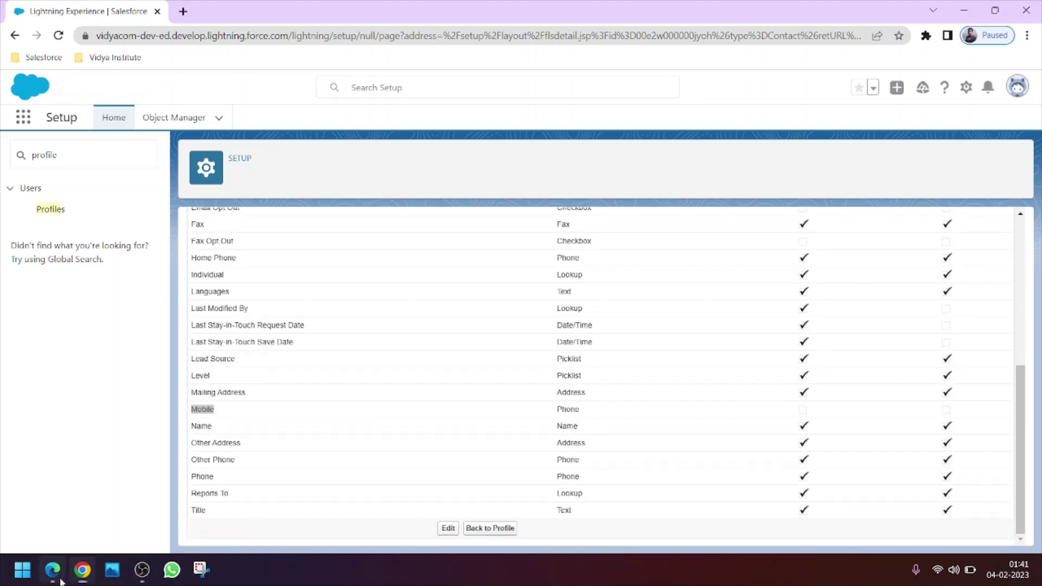
left_click(800, 87)
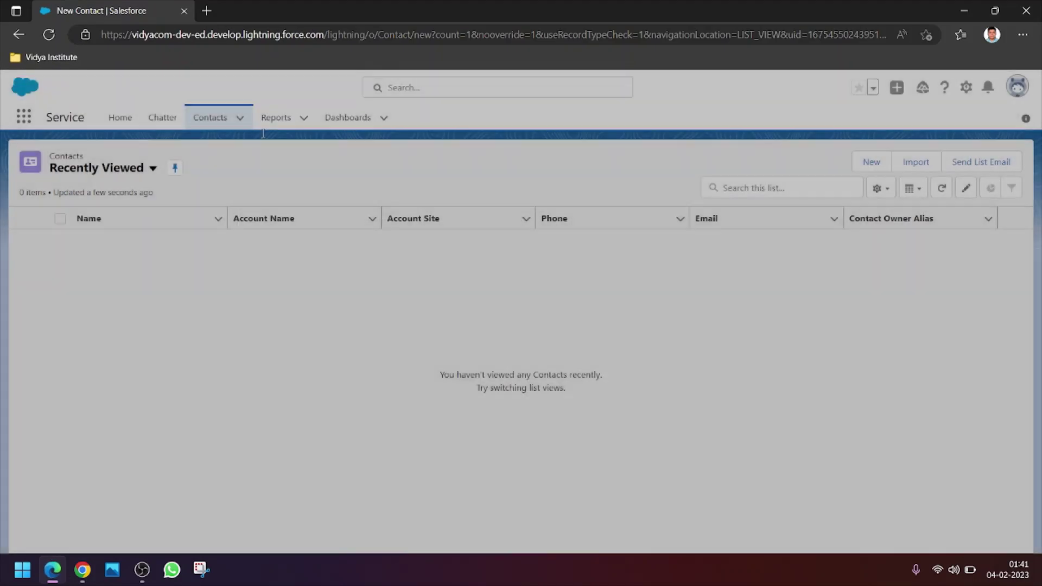
left_click(51, 39)
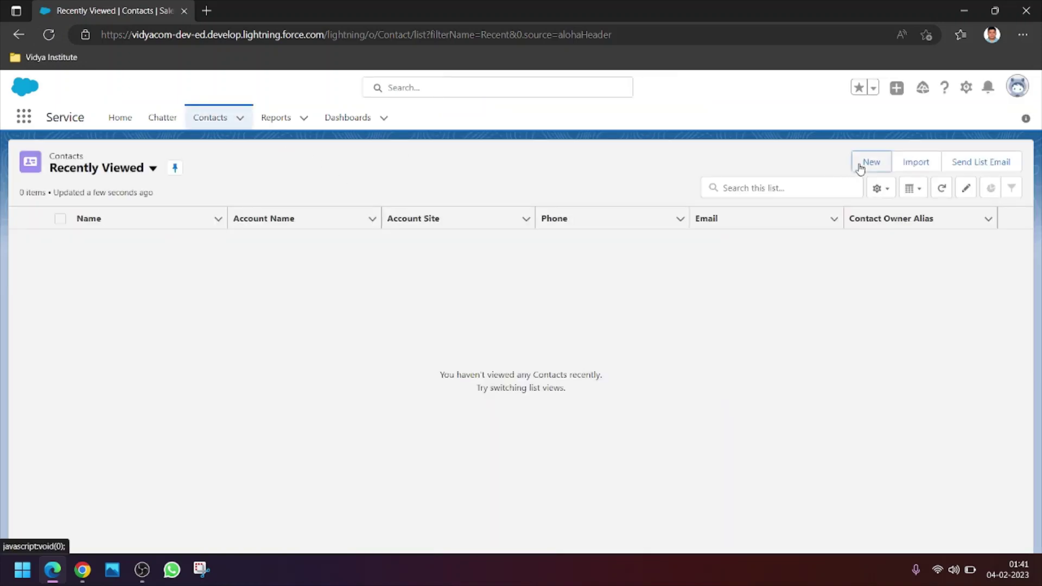
left_click(868, 162)
scroll(584, 391, "down", 2)
scroll(556, 333, "down", 2)
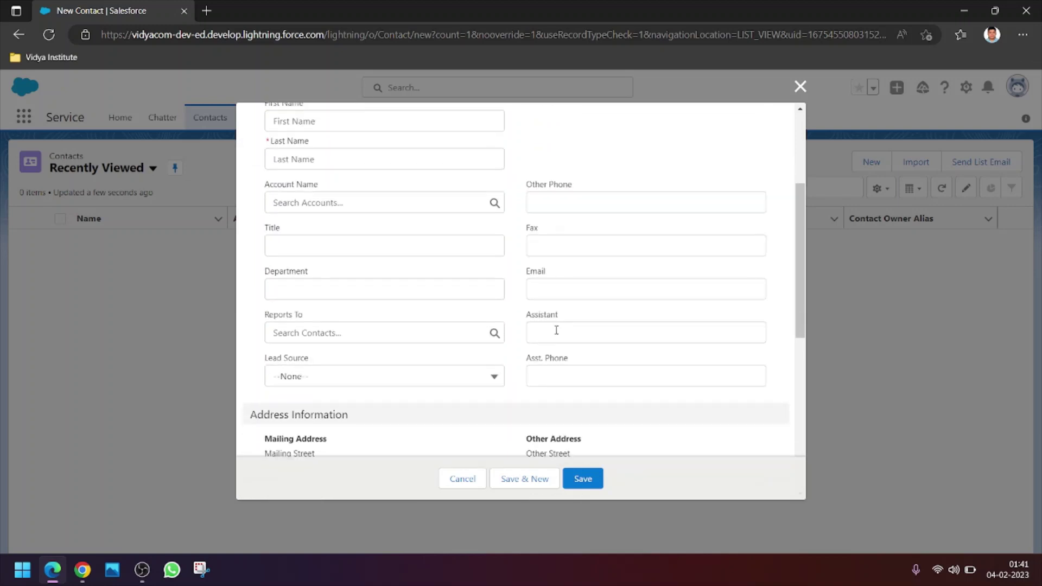
scroll(562, 326, "up", 4)
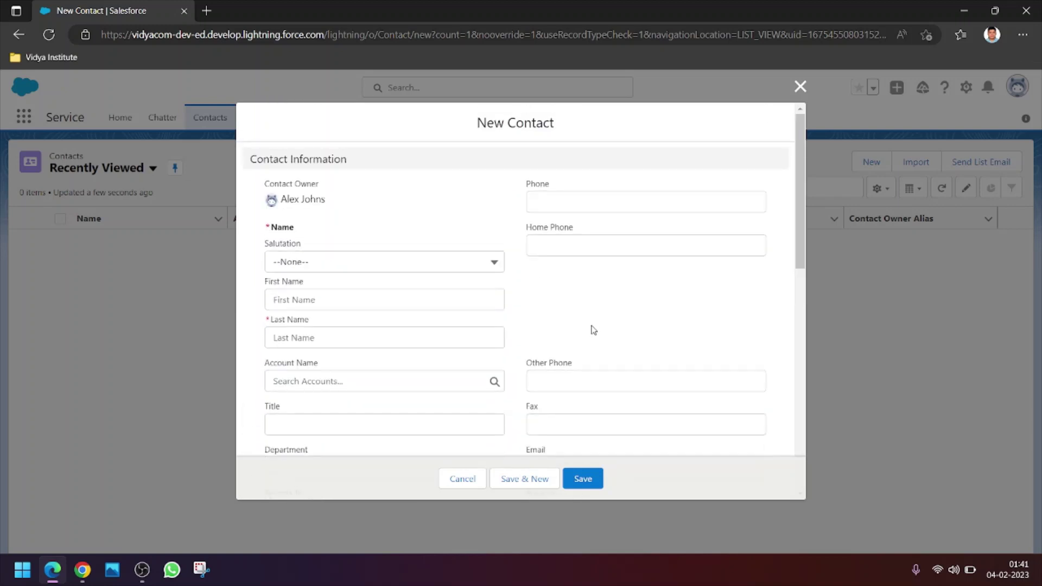
left_click(801, 88)
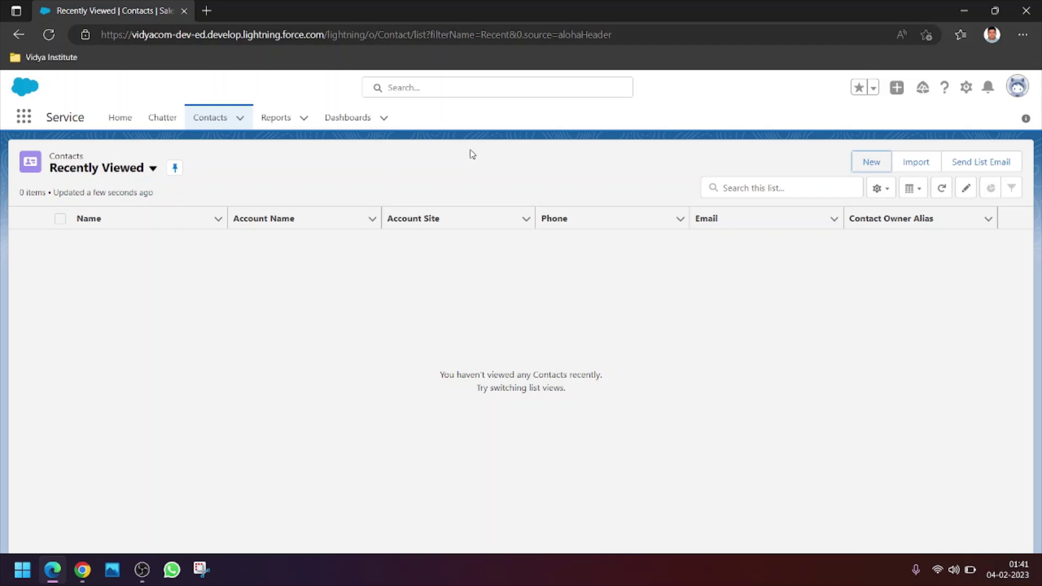
Revisit the Contact field security in Chrome, and return to Edge to view the logged-in user's account menu
left_click(87, 574)
left_click(102, 373)
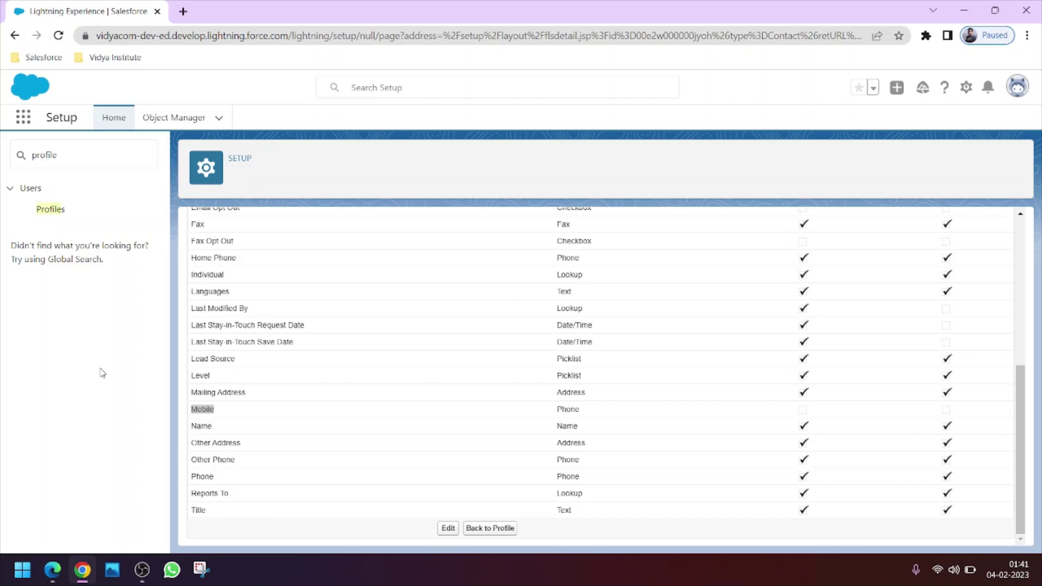
left_click(52, 570)
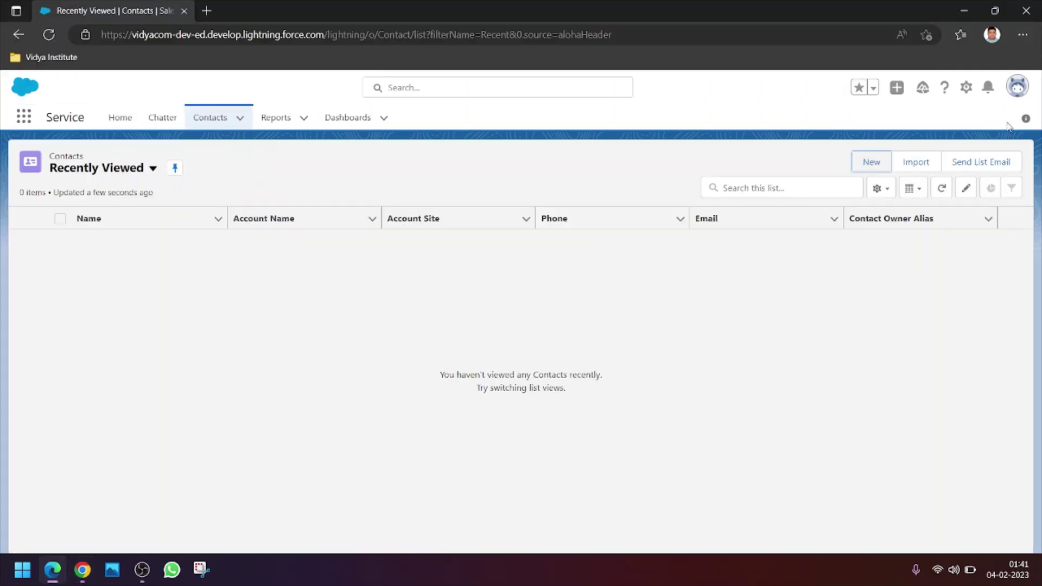
left_click(1020, 92)
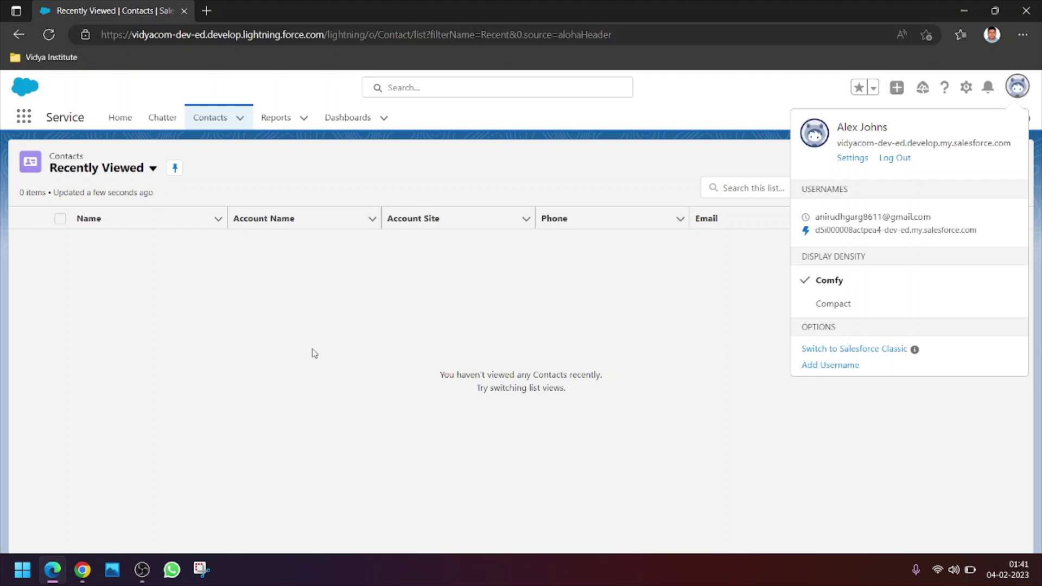
Switch to Chrome, open the Profiles list, and search Setup for "users" to show the user management pages
left_click(83, 571)
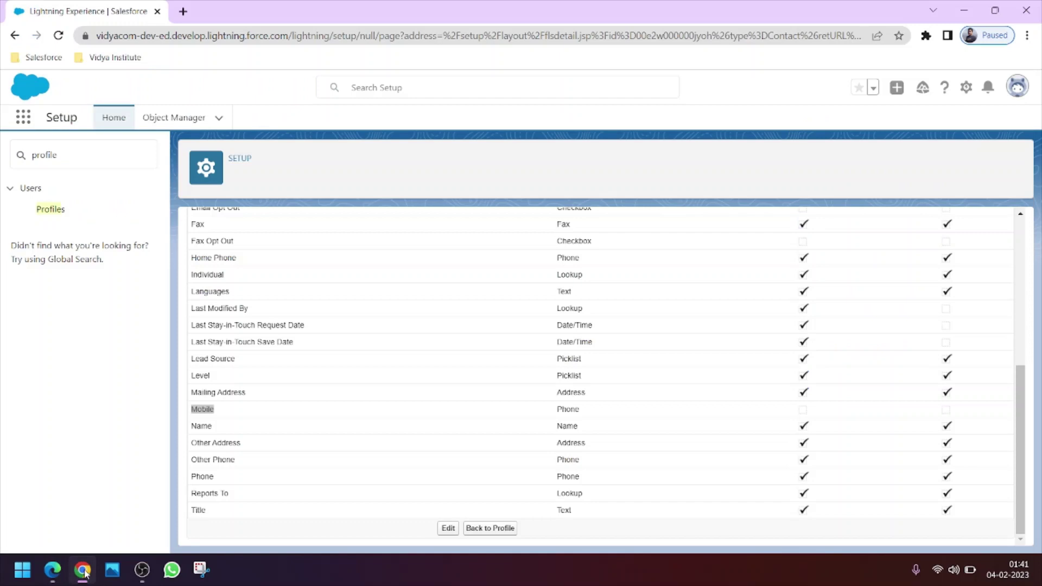
left_click(50, 212)
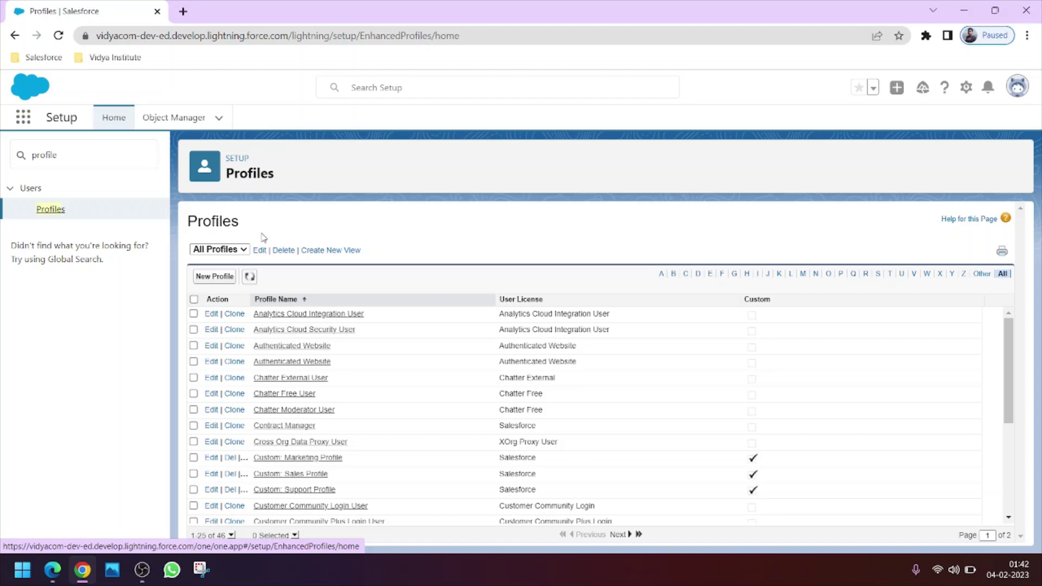
left_click_drag(65, 156, 30, 155)
type("us")
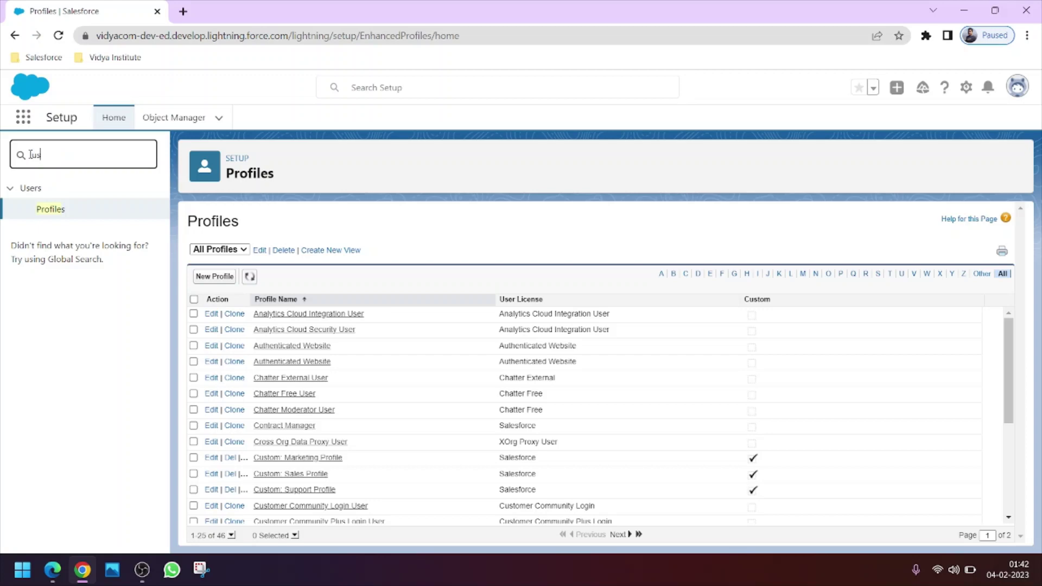
type("er")
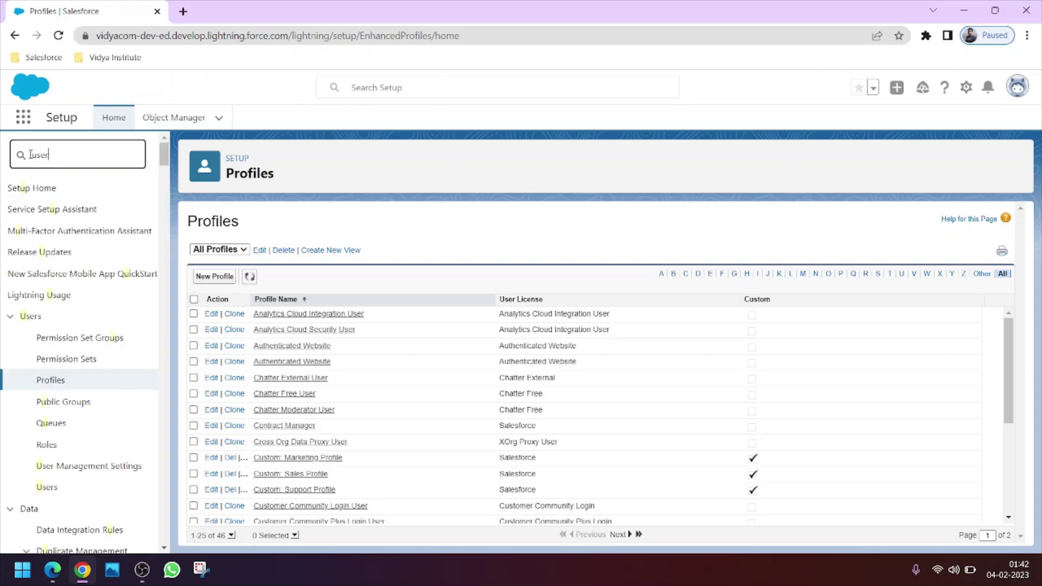
type("ers")
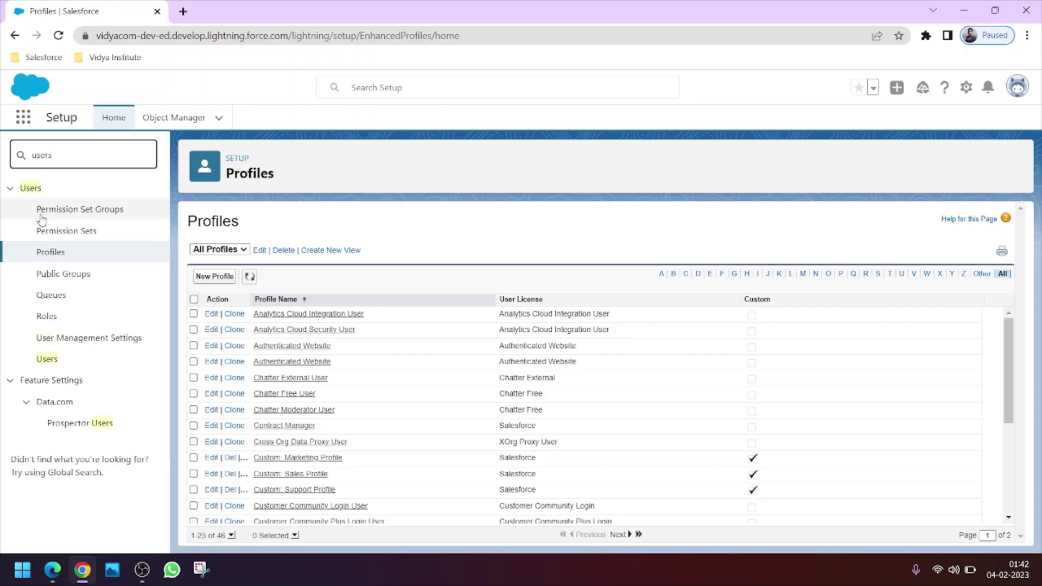
left_click(53, 250)
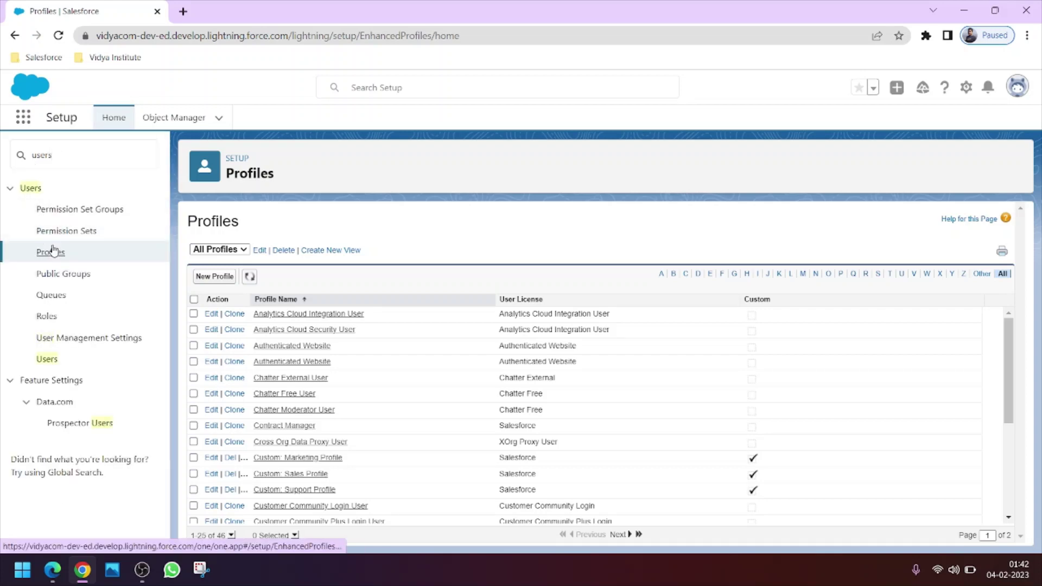